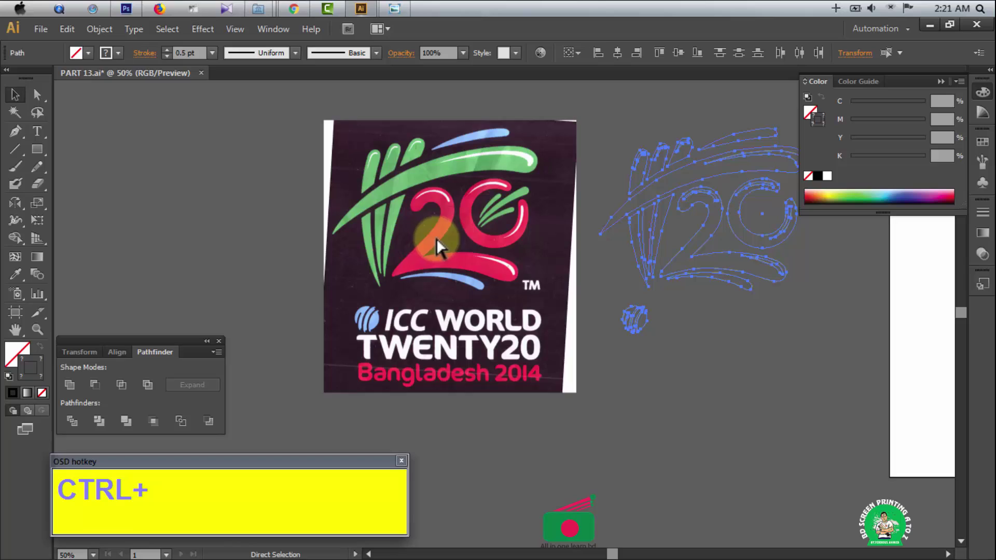
- Check the traced paths in outline view and undo their move so they lie over the logo image
{"action": "key", "text": "ctrl+y"}
{"action": "left_click", "coordinate": [416, 222]}
{"action": "left_click_drag", "start_coordinate": [558, 430], "coordinate": [558, 429]}
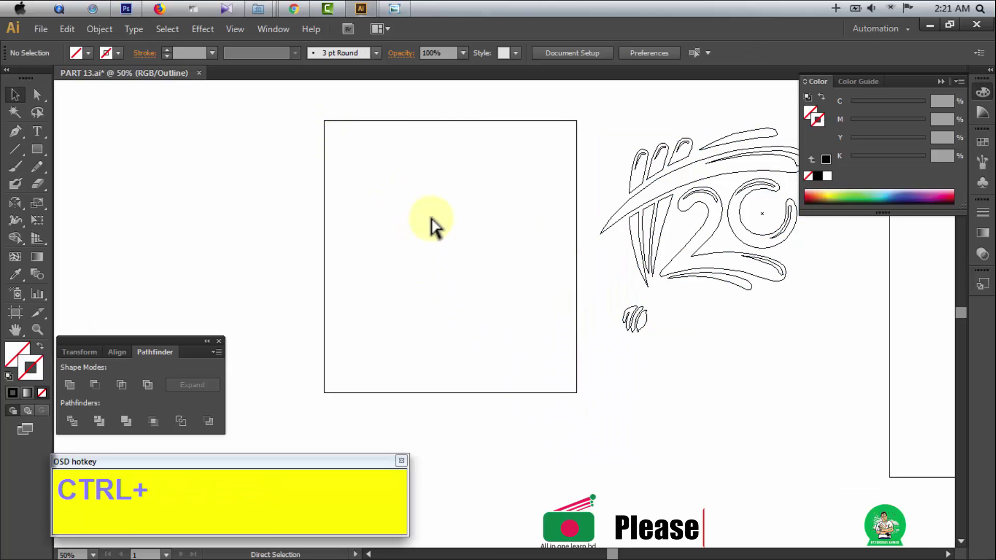
{"action": "key", "text": "ctrl+y"}
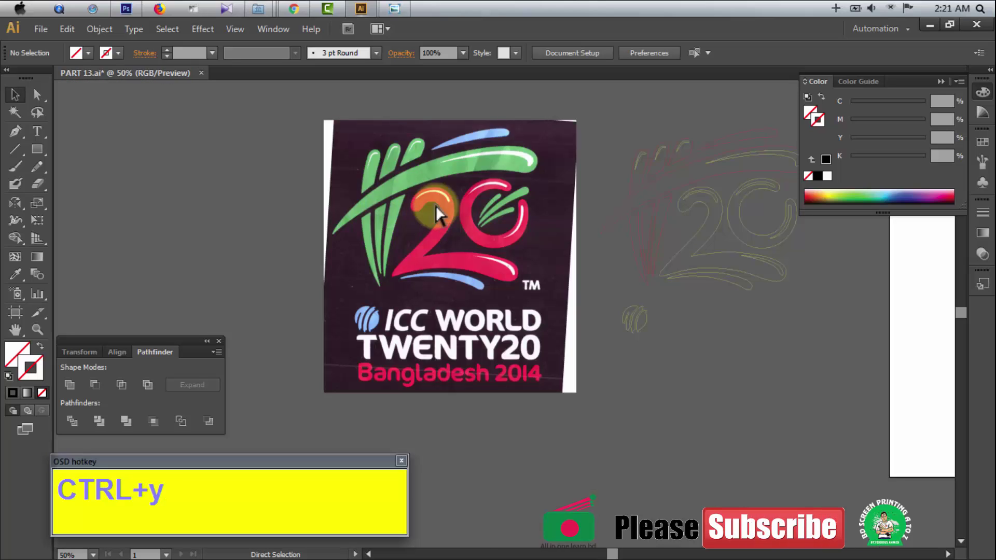
{"action": "key", "text": "ctrl"}
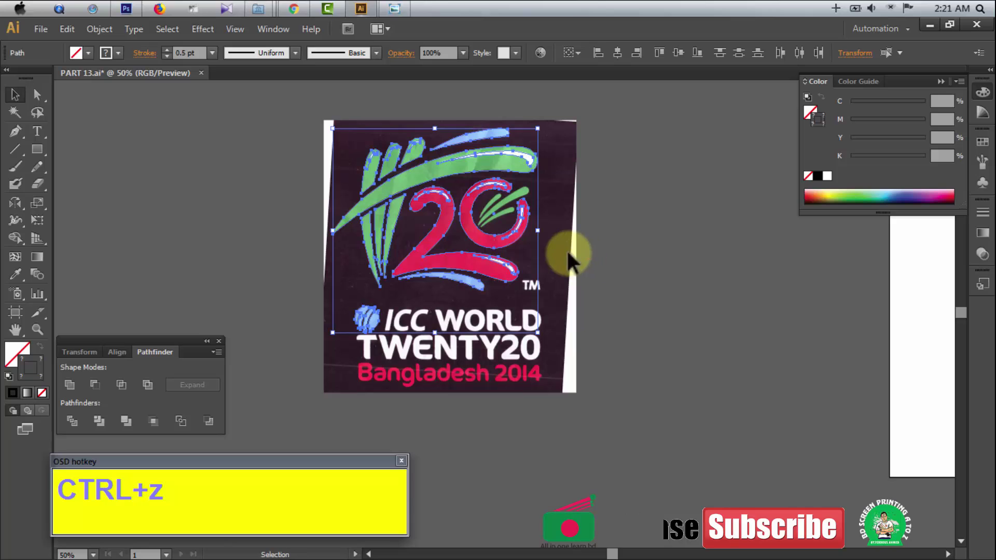
- Examine up close how the traced paths follow the short green strokes of the logo
{"action": "key", "text": "ctrl+space"}
{"action": "left_click_drag", "start_coordinate": [222, 94], "coordinate": [529, 244]}
{"action": "left_click", "coordinate": [718, 427], "text": "ctrl"}
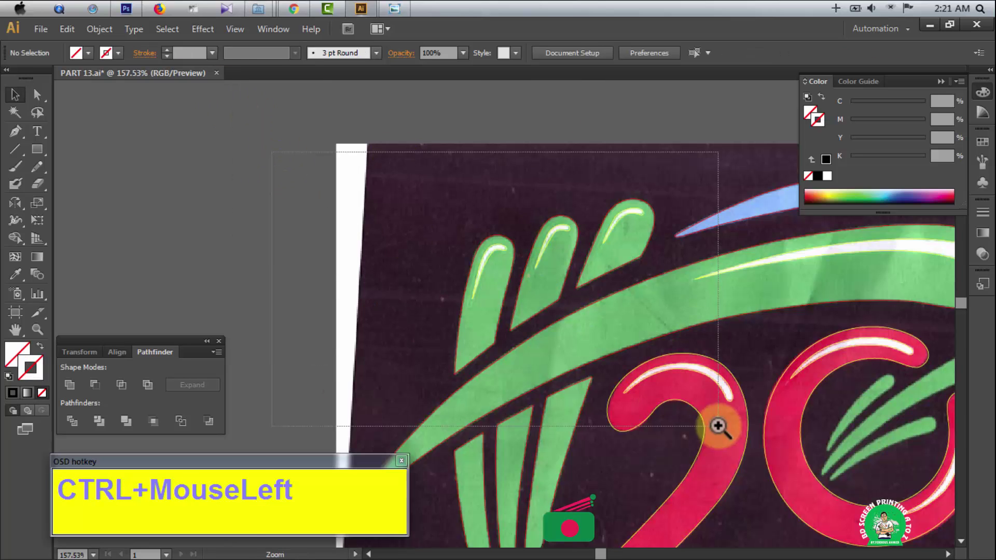
{"action": "left_click_drag", "start_coordinate": [848, 379], "coordinate": [596, 250]}
{"action": "key", "text": "ctrl+space"}
{"action": "left_click_drag", "start_coordinate": [337, 352], "coordinate": [649, 332]}
{"action": "key", "text": "ctrl+space"}
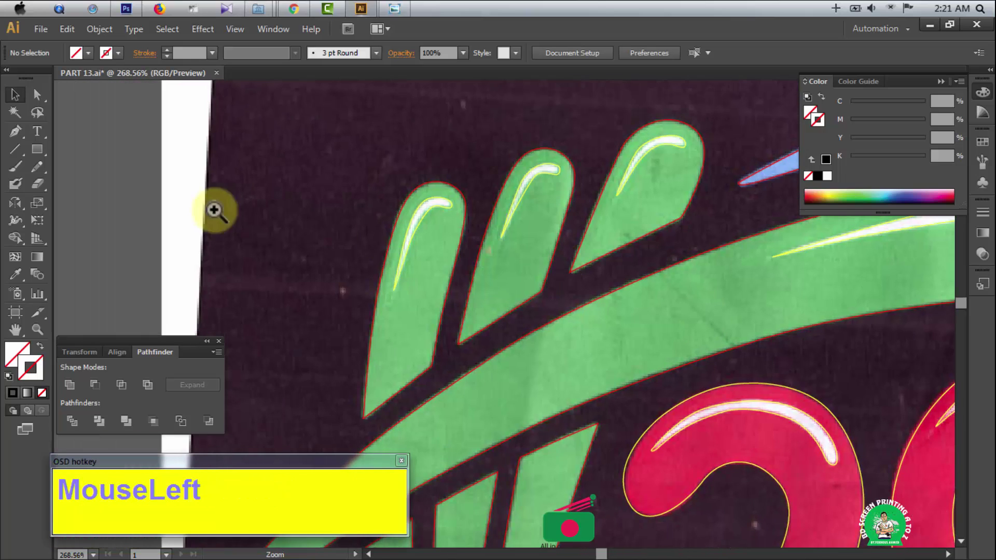
{"action": "left_click_drag", "start_coordinate": [285, 165], "coordinate": [578, 454]}
{"action": "left_click_drag", "start_coordinate": [539, 358], "coordinate": [540, 343]}
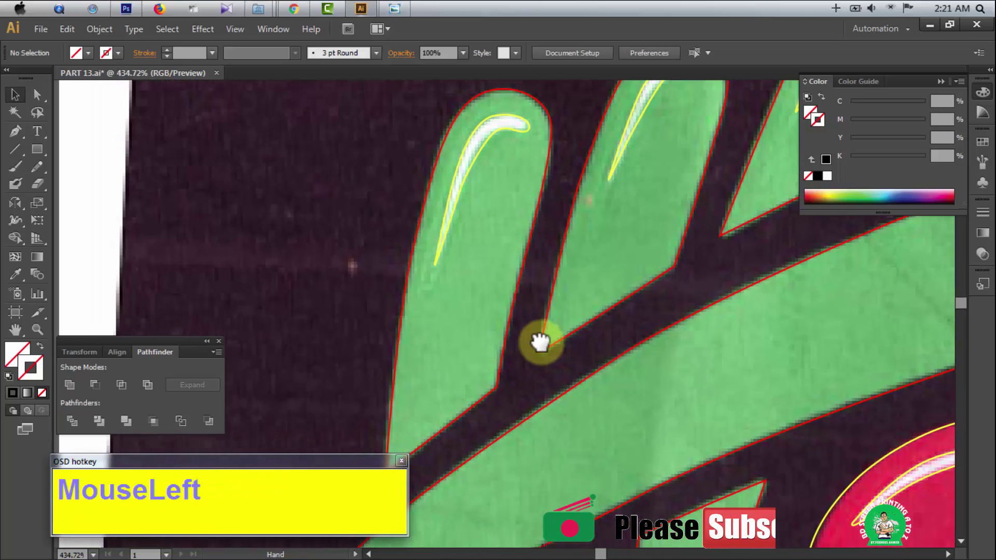
- Examine the traced paths in outline view, from the short green strokes to the lower swoosh and ball
{"action": "key", "text": "ctrl+y"}
{"action": "mouse_move", "coordinate": [419, 388]}
{"action": "left_mouse_down"}
{"action": "mouse_move", "coordinate": [446, 296]}
{"action": "mouse_move", "coordinate": [403, 391]}
{"action": "left_mouse_up"}
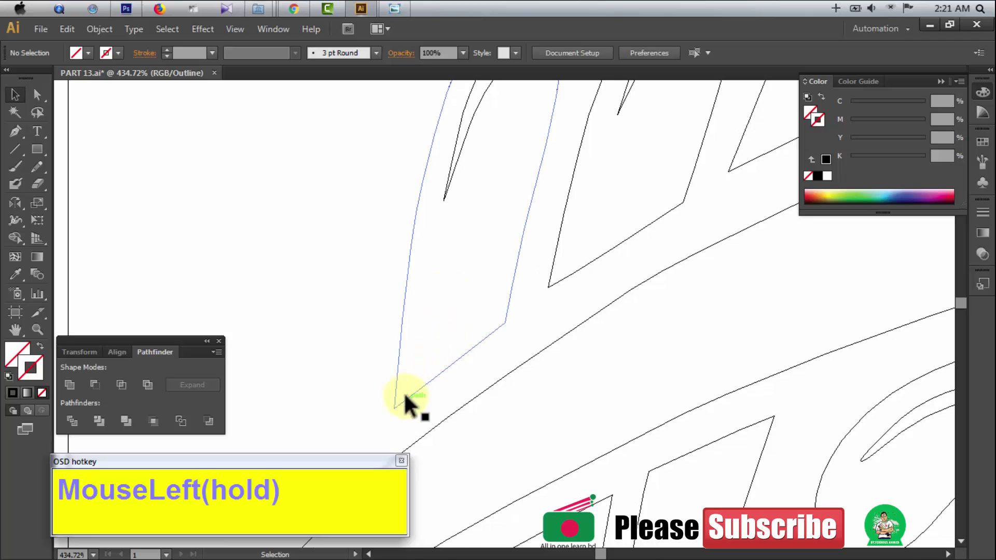
{"action": "left_click_drag", "start_coordinate": [464, 108], "coordinate": [451, 230]}
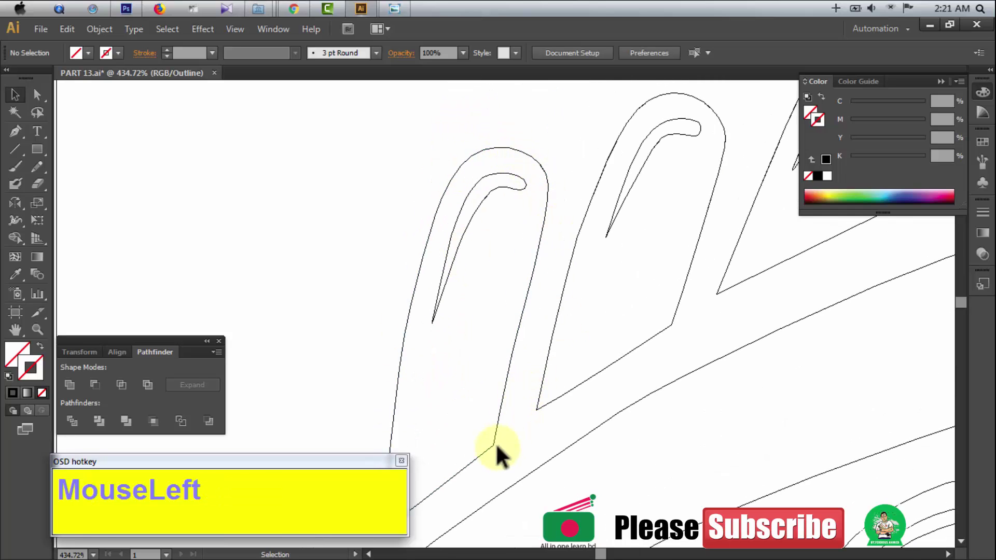
{"action": "left_click_drag", "start_coordinate": [481, 451], "coordinate": [527, 311]}
{"action": "left_click", "coordinate": [625, 321], "text": "ctrl+alt+super"}
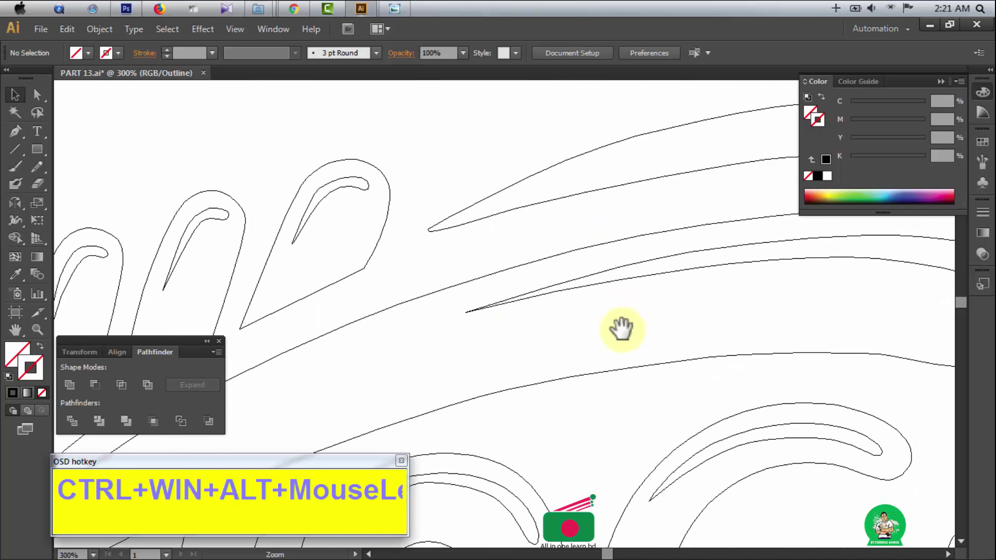
{"action": "left_click", "coordinate": [649, 352], "text": "ctrl+alt+super"}
{"action": "left_click", "coordinate": [648, 353], "text": "ctrl+alt+super"}
{"action": "left_click", "coordinate": [648, 352], "text": "ctrl+alt+super"}
{"action": "left_click_drag", "start_coordinate": [426, 369], "coordinate": [754, 252]}
{"action": "left_click_drag", "start_coordinate": [565, 174], "coordinate": [716, 267]}
{"action": "left_click", "coordinate": [510, 393], "text": "ctrl+alt+super"}
{"action": "left_click", "coordinate": [510, 393], "text": "ctrl+alt+super"}
{"action": "left_click", "coordinate": [510, 393], "text": "ctrl+alt+super"}
{"action": "left_click", "coordinate": [510, 393], "text": "ctrl+alt+super"}
{"action": "left_click_drag", "start_coordinate": [521, 398], "coordinate": [652, 339]}
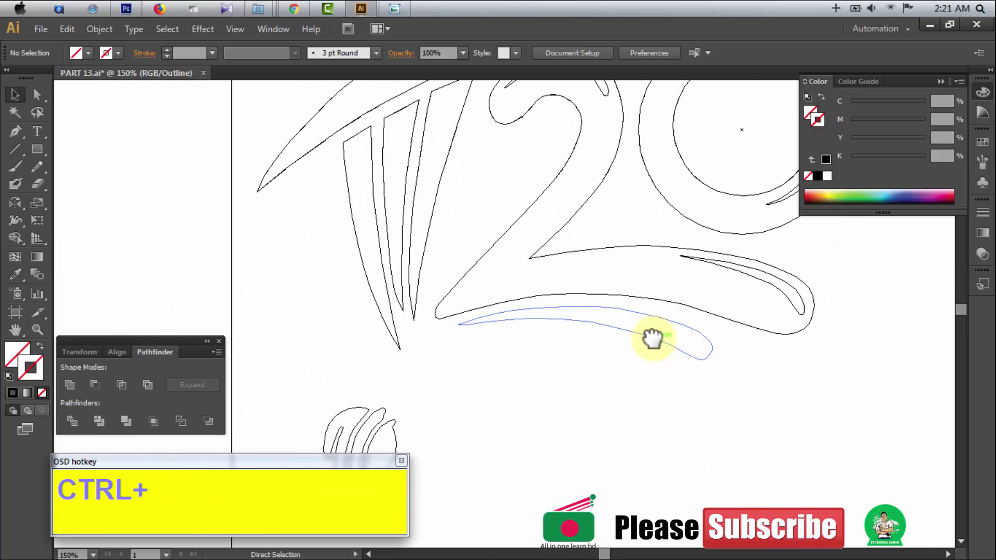
- Return to preview and examine the red 0 and the thin green strokes inside it
{"action": "key", "text": "ctrl+y"}
{"action": "key", "text": "space"}
{"action": "mouse_move", "coordinate": [622, 259]}
{"action": "left_mouse_down"}
{"action": "mouse_move", "coordinate": [651, 260]}
{"action": "mouse_move", "coordinate": [624, 273]}
{"action": "left_mouse_up"}
{"action": "left_click_drag", "start_coordinate": [577, 248], "coordinate": [649, 312]}
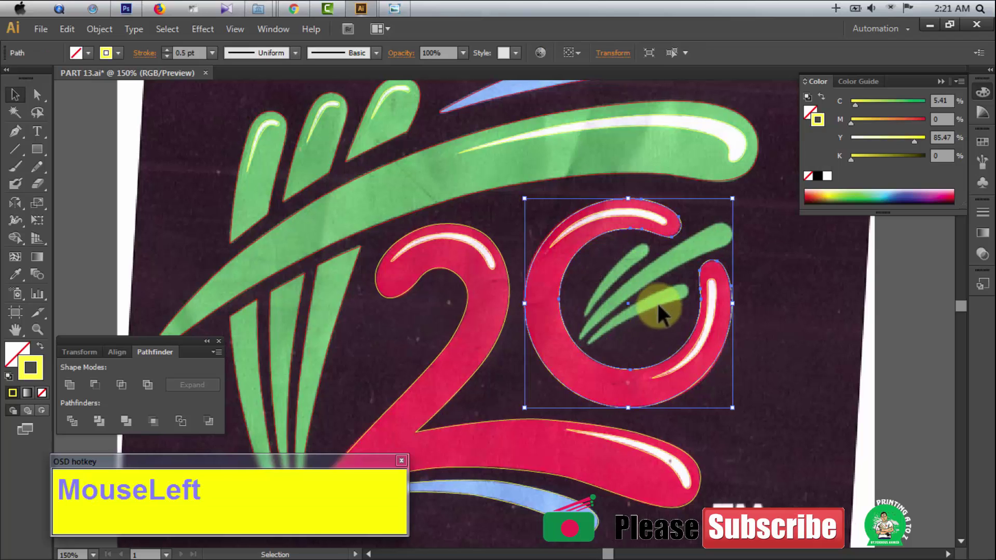
{"action": "left_click", "coordinate": [658, 304]}
{"action": "key", "text": "ctrl+space"}
{"action": "left_click_drag", "start_coordinate": [572, 251], "coordinate": [736, 341]}
{"action": "key", "text": "ctrl+alt+space"}
{"action": "left_click", "coordinate": [547, 340], "text": "ctrl+alt"}
{"action": "left_click", "coordinate": [547, 340], "text": "ctrl+alt"}
{"action": "left_click", "coordinate": [547, 340], "text": "ctrl+alt"}
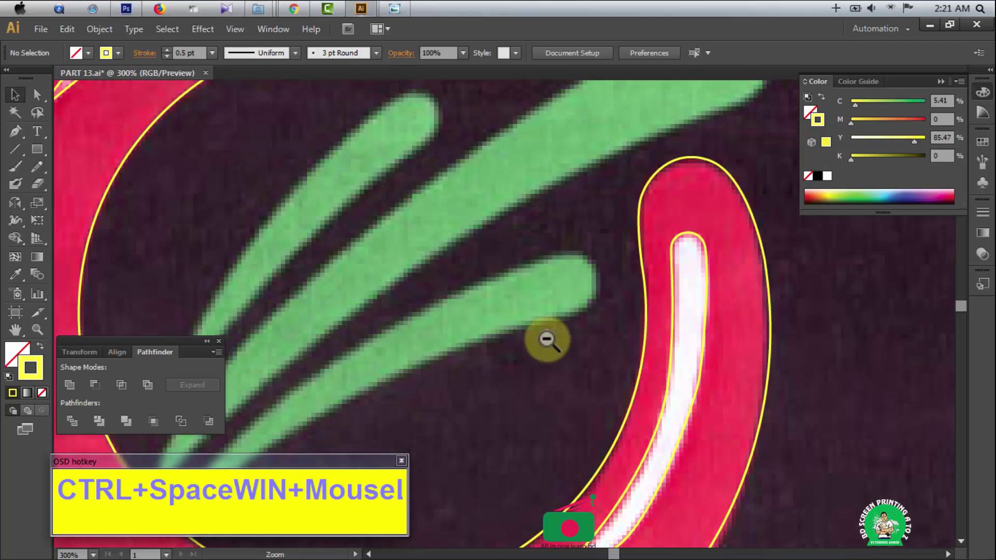
{"action": "left_click", "coordinate": [547, 340], "text": "ctrl+alt"}
{"action": "left_click", "coordinate": [547, 339], "text": "ctrl+alt"}
{"action": "key", "text": "ctrl+space"}
{"action": "left_click_drag", "start_coordinate": [297, 192], "coordinate": [541, 327]}
{"action": "key", "text": "ctrl+space"}
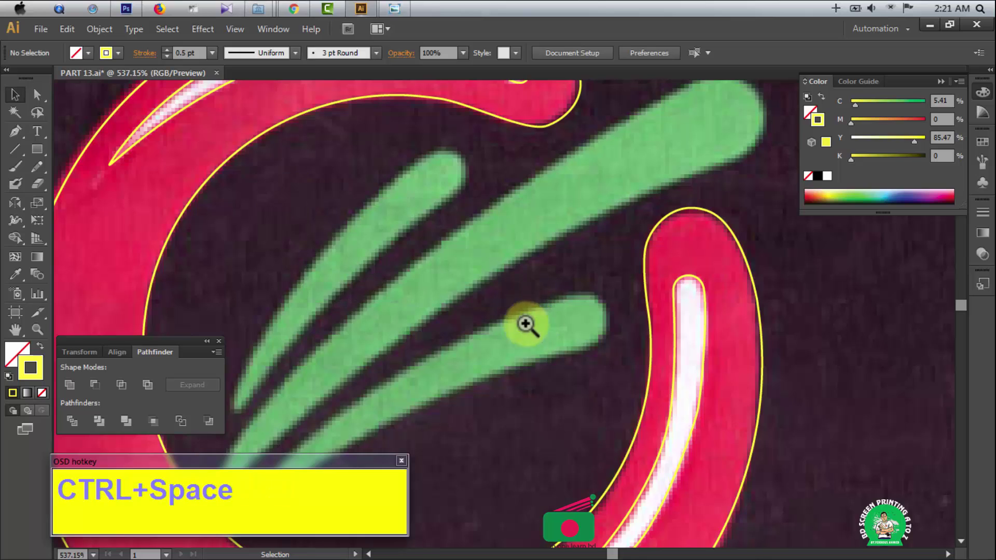
{"action": "left_click", "coordinate": [523, 337], "text": "ctrl+alt"}
{"action": "left_click", "coordinate": [523, 340], "text": "ctrl+alt"}
{"action": "left_click", "coordinate": [523, 340], "text": "ctrl+alt"}
{"action": "left_click", "coordinate": [523, 340], "text": "ctrl+alt"}
{"action": "left_click", "coordinate": [523, 340], "text": "ctrl+alt"}
{"action": "left_click", "coordinate": [523, 340], "text": "ctrl+alt"}
{"action": "left_click", "coordinate": [523, 340], "text": "ctrl+alt"}
{"action": "left_click", "coordinate": [523, 340], "text": "ctrl+alt"}
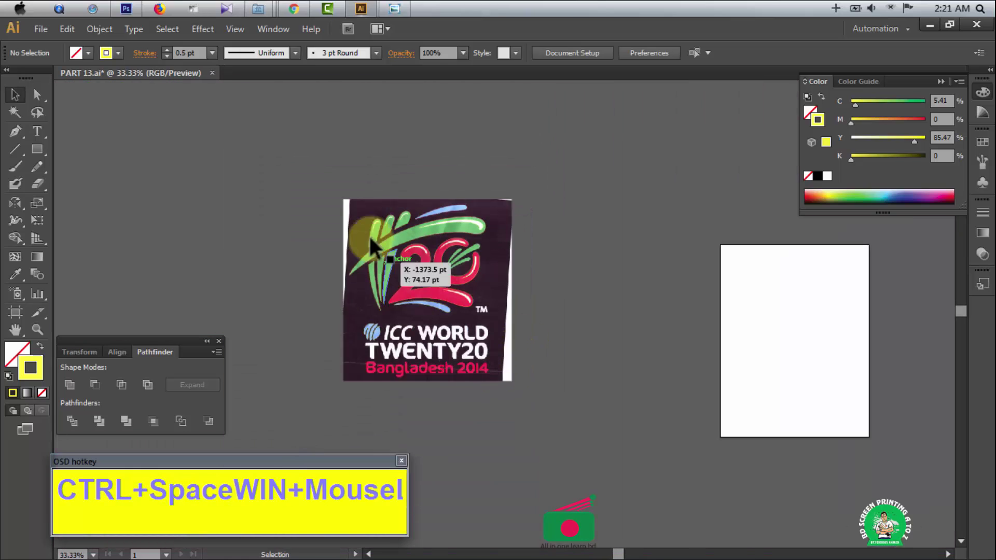
- Select all the traced paths over the logo image and hide them
{"action": "left_click_drag", "start_coordinate": [316, 188], "coordinate": [633, 373]}
{"action": "left_click_drag", "start_coordinate": [230, 117], "coordinate": [618, 426]}
{"action": "key", "text": "space"}
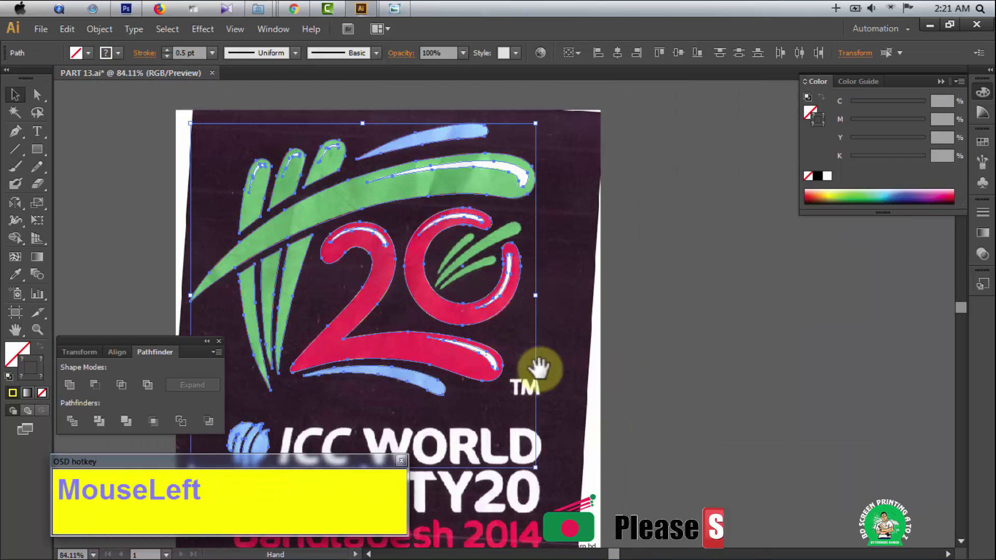
{"action": "mouse_move", "coordinate": [575, 358]}
{"action": "left_mouse_down"}
{"action": "mouse_move", "coordinate": [742, 358]}
{"action": "mouse_move", "coordinate": [596, 347]}
{"action": "left_mouse_up"}
{"action": "left_click_drag", "start_coordinate": [220, 324], "coordinate": [282, 313]}
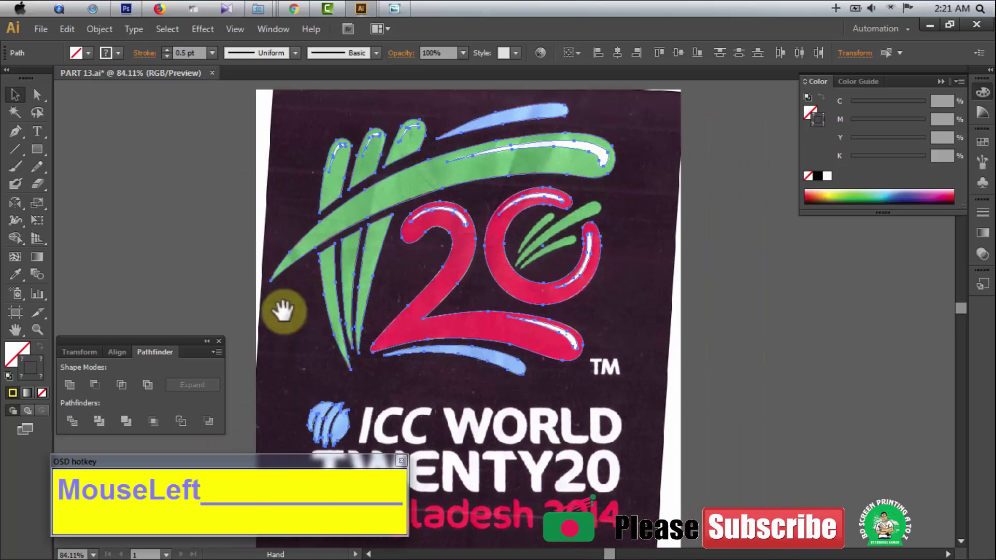
{"action": "key", "text": "ctrl"}
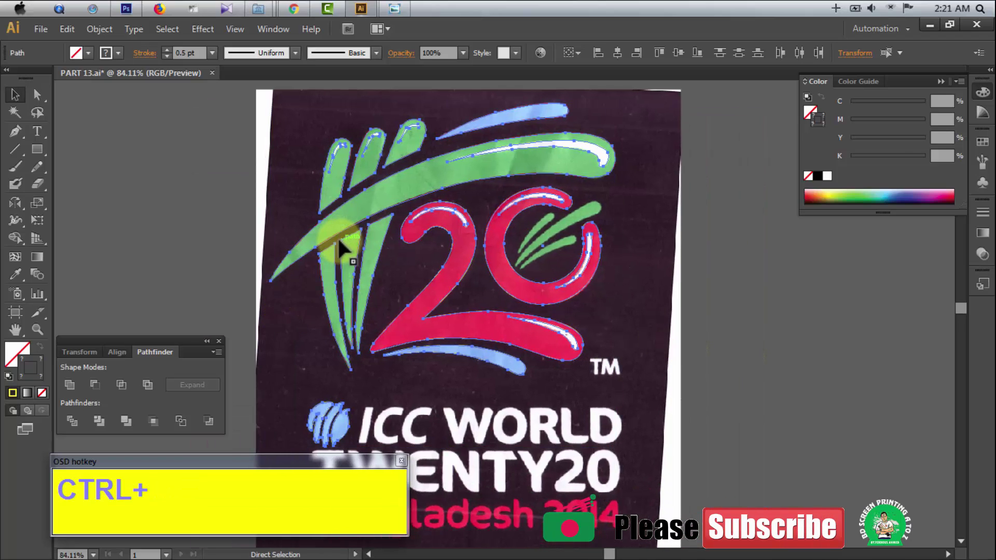
{"action": "key", "text": "ctrl+3"}
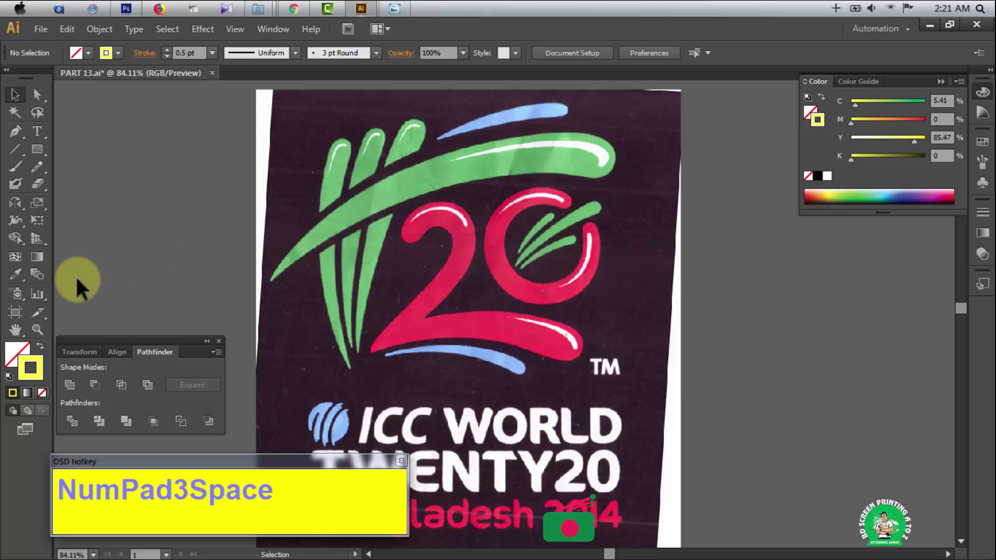
- Start a Pen path with a yellow stroke at the pointed lower-left tip of the long green curved band
{"action": "key", "text": "p"}
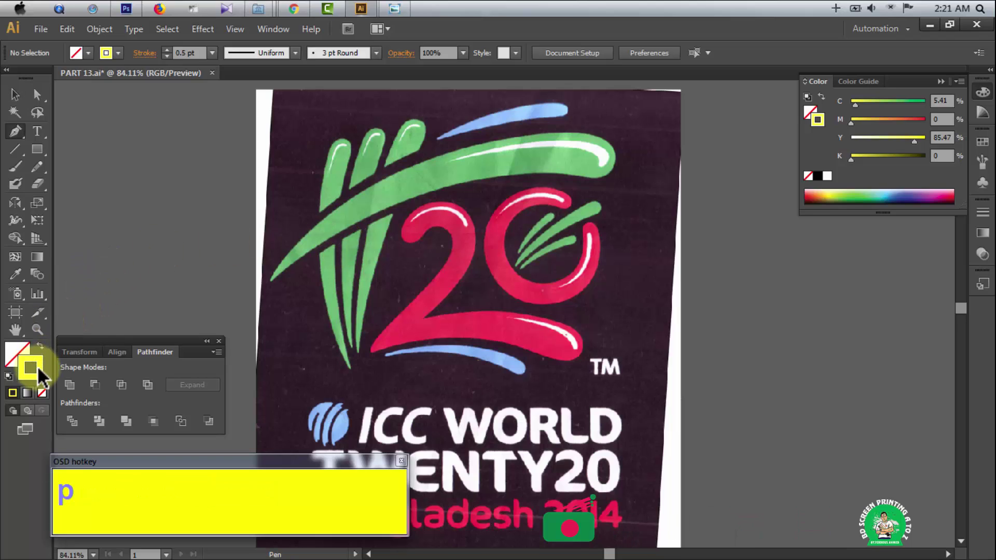
{"action": "left_click_drag", "start_coordinate": [239, 234], "coordinate": [447, 317]}
{"action": "left_click_drag", "start_coordinate": [207, 344], "coordinate": [319, 291]}
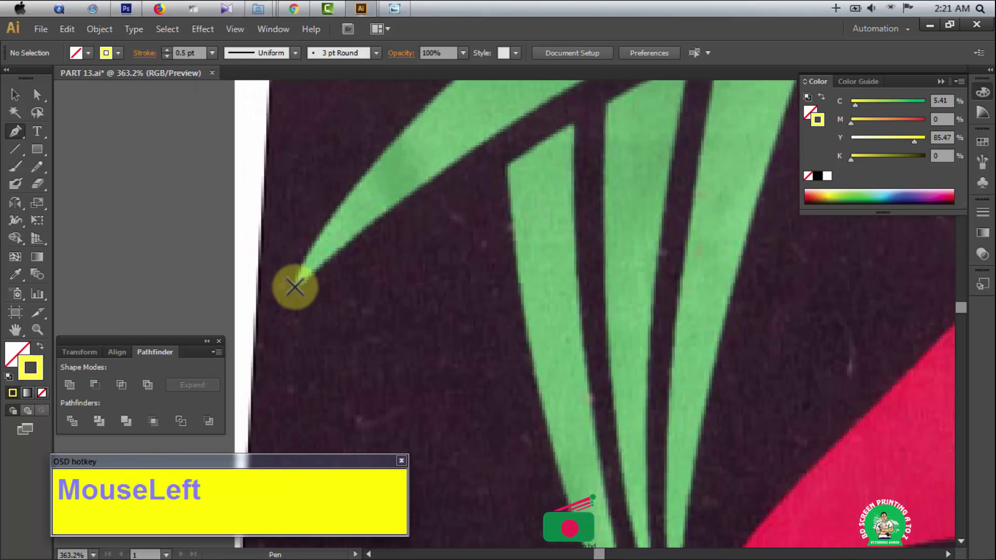
{"action": "left_click", "coordinate": [296, 287]}
{"action": "left_click_drag", "start_coordinate": [413, 196], "coordinate": [409, 271]}
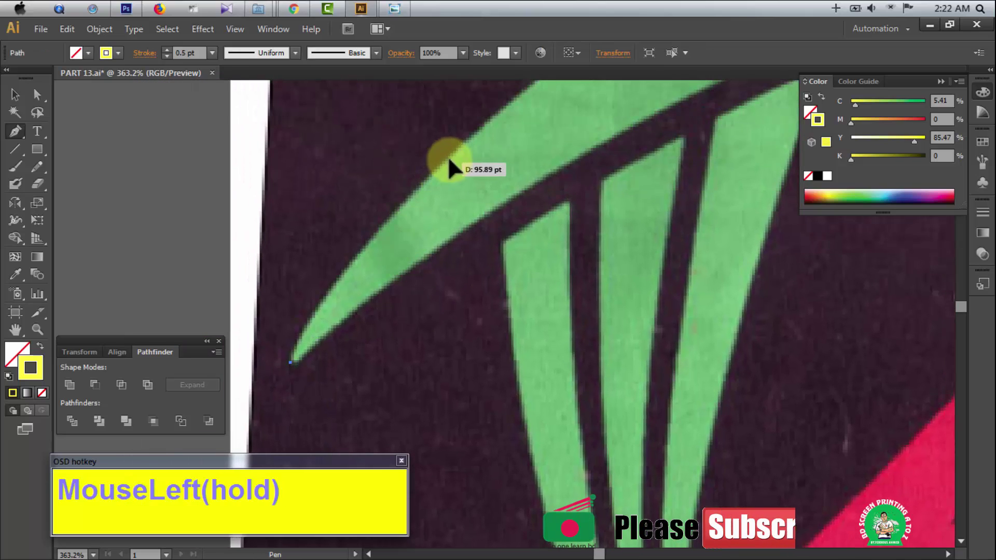
{"action": "left_click_drag", "start_coordinate": [537, 89], "coordinate": [518, 153]}
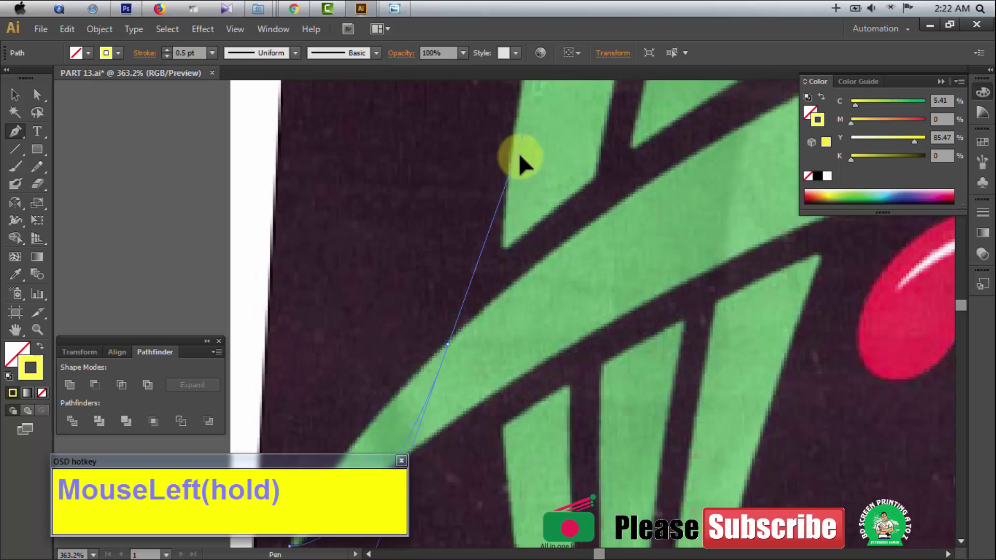
{"action": "left_click_drag", "start_coordinate": [514, 312], "coordinate": [494, 129]}
{"action": "key", "text": "ctrl+z"}
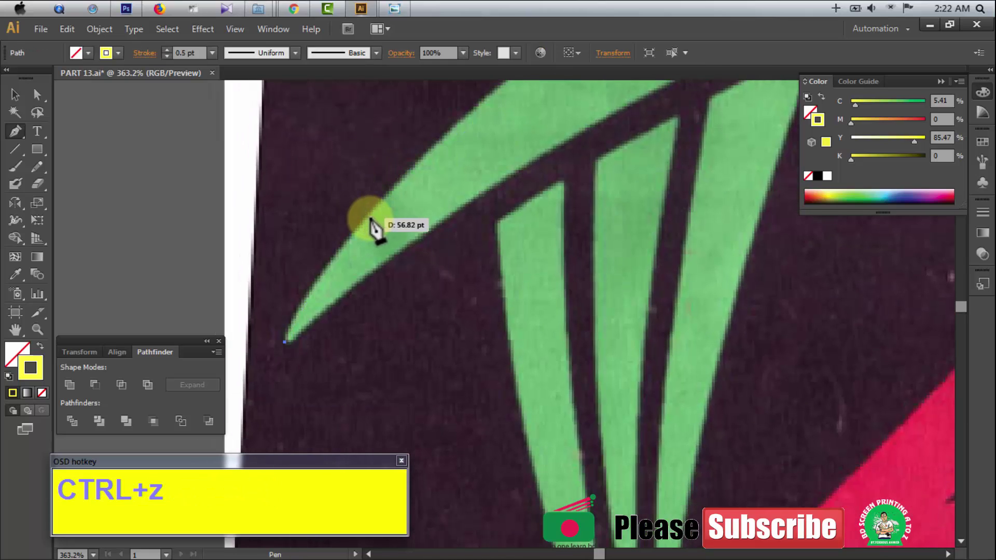
- Trace the upper edge of the long green band with curved anchor points toward its rounded right end
{"action": "left_click_drag", "start_coordinate": [369, 215], "coordinate": [385, 200]}
{"action": "left_click_drag", "start_coordinate": [435, 140], "coordinate": [441, 136]}
{"action": "key", "text": "space"}
{"action": "left_click_drag", "start_coordinate": [535, 171], "coordinate": [361, 378]}
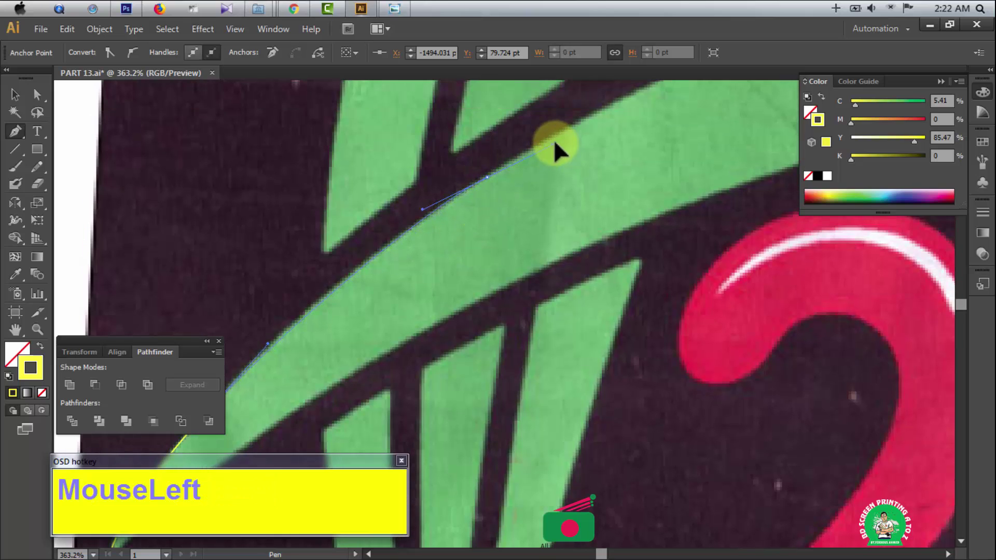
{"action": "left_click_drag", "start_coordinate": [554, 143], "coordinate": [564, 128]}
{"action": "key", "text": "space"}
{"action": "left_click_drag", "start_coordinate": [728, 131], "coordinate": [429, 357]}
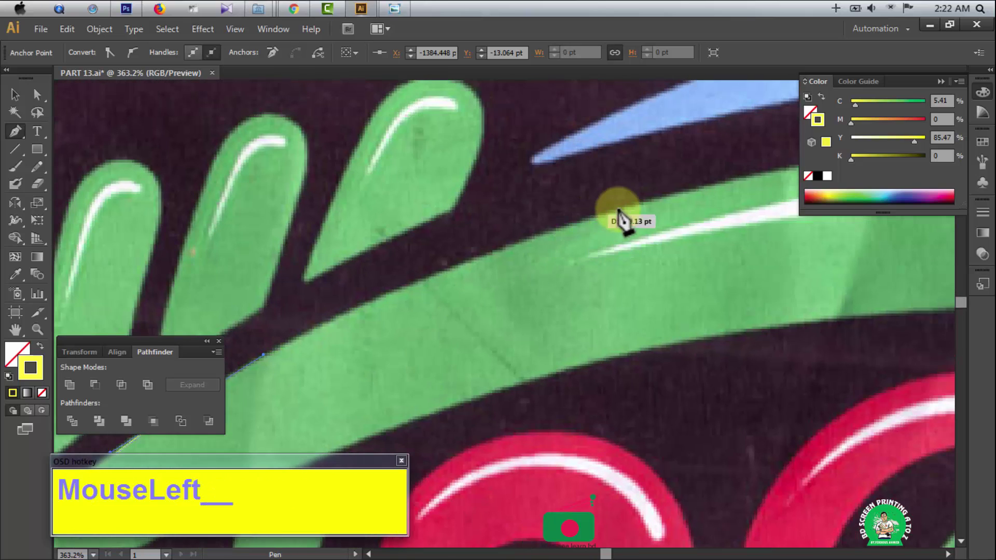
{"action": "left_click_drag", "start_coordinate": [629, 205], "coordinate": [721, 187]}
{"action": "key", "text": "space"}
{"action": "left_click_drag", "start_coordinate": [722, 188], "coordinate": [358, 232]}
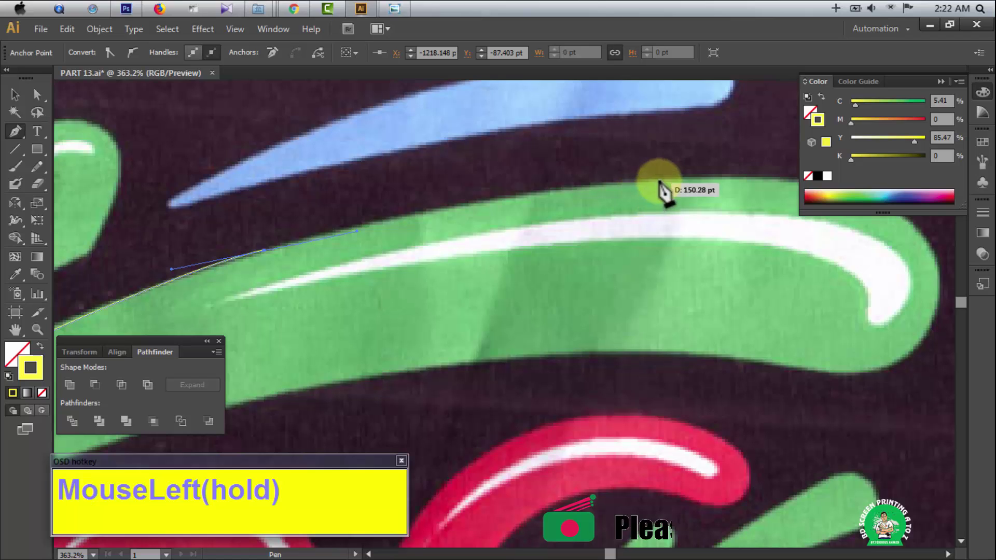
{"action": "left_click_drag", "start_coordinate": [670, 179], "coordinate": [748, 175]}
{"action": "key", "text": "space"}
{"action": "left_click_drag", "start_coordinate": [758, 254], "coordinate": [468, 232]}
- Continue the path around the rounded right end of the long green band onto its underside
{"action": "left_click_drag", "start_coordinate": [648, 232], "coordinate": [671, 310]}
{"action": "key", "text": "space"}
{"action": "left_click_drag", "start_coordinate": [526, 345], "coordinate": [498, 323]}
{"action": "key", "text": "space"}
{"action": "left_click_drag", "start_coordinate": [395, 318], "coordinate": [628, 296]}
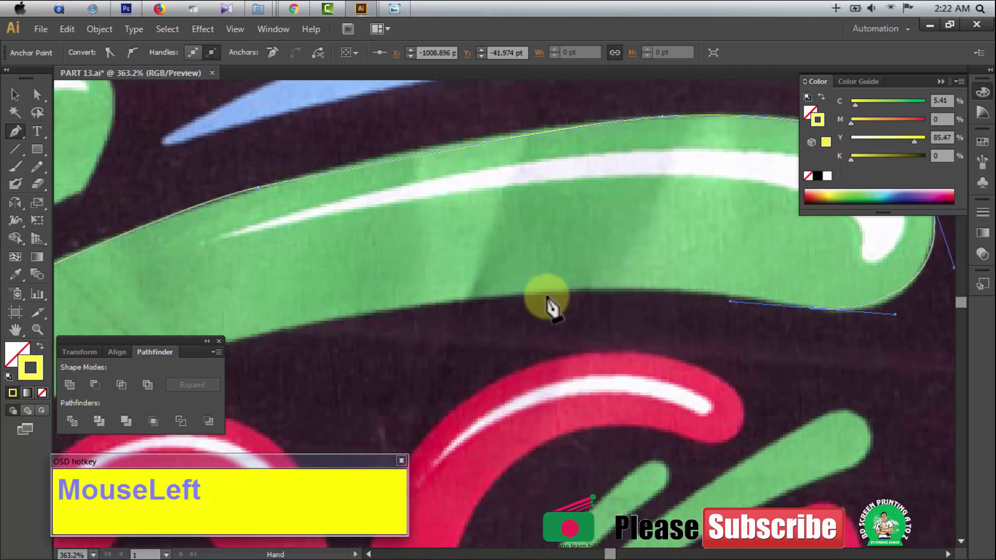
- Trace the lower edge of the long green band back to its pointed tip, close the path and deselect it
{"action": "left_click_drag", "start_coordinate": [472, 300], "coordinate": [326, 318]}
{"action": "key", "text": "space"}
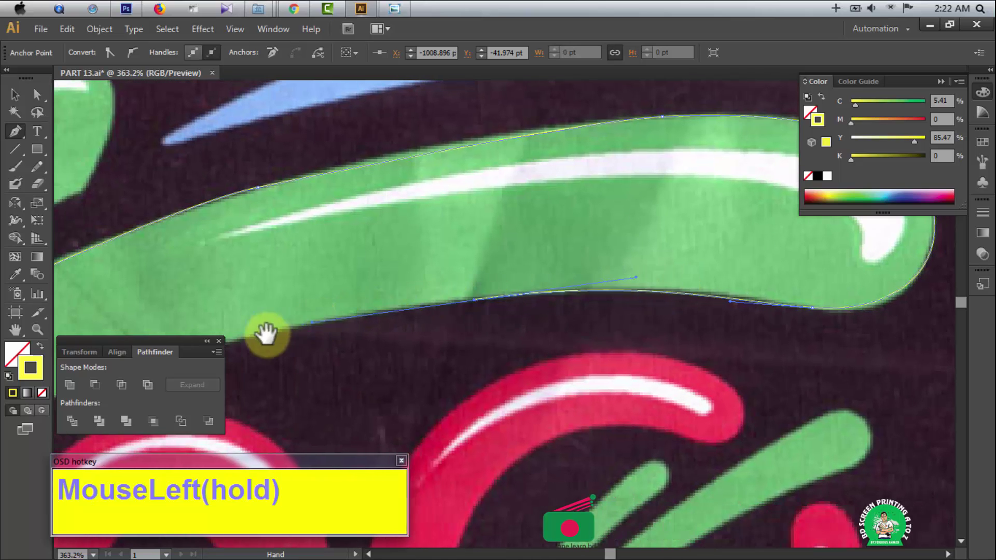
{"action": "left_click_drag", "start_coordinate": [266, 334], "coordinate": [708, 192]}
{"action": "left_click_drag", "start_coordinate": [401, 290], "coordinate": [234, 369]}
{"action": "key", "text": "space"}
{"action": "left_click_drag", "start_coordinate": [287, 378], "coordinate": [614, 166]}
{"action": "left_click_drag", "start_coordinate": [294, 339], "coordinate": [326, 321]}
{"action": "key", "text": "space"}
{"action": "left_click", "coordinate": [307, 338]}
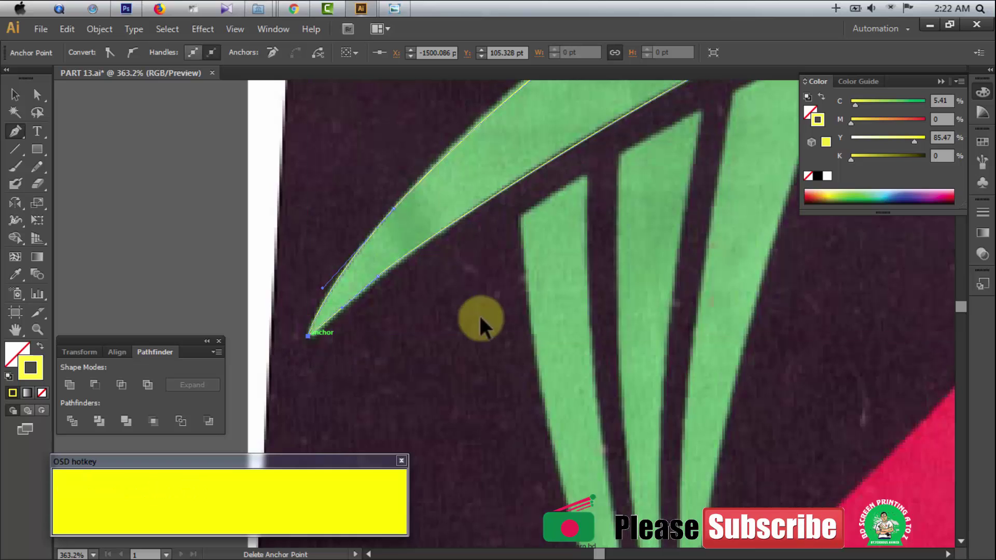
{"action": "left_click", "coordinate": [562, 236], "text": "ctrl"}
- Trace the leftmost short green stroke above the band as a closed path with a rounded upper end
{"action": "key", "text": "space"}
{"action": "left_click_drag", "start_coordinate": [597, 99], "coordinate": [484, 376]}
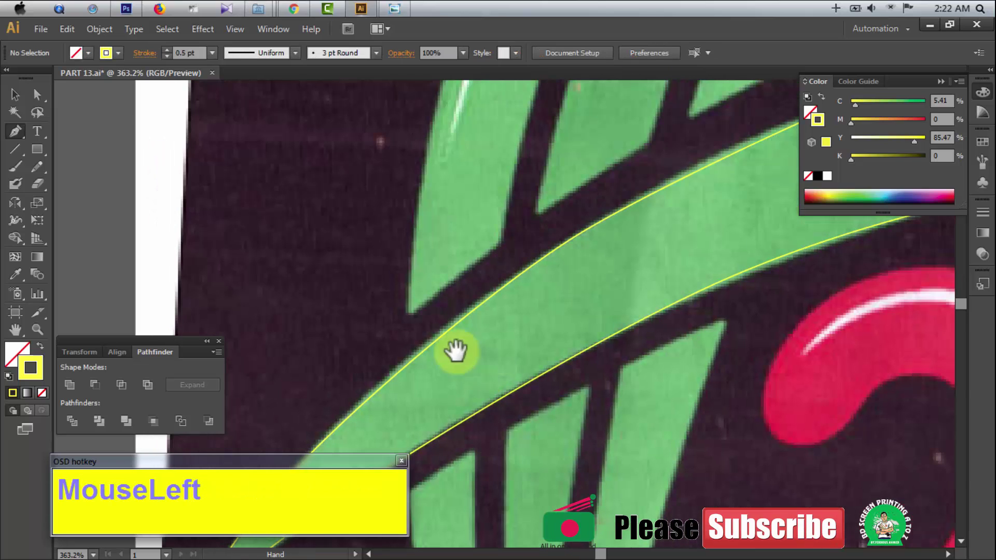
{"action": "left_click", "coordinate": [409, 316]}
{"action": "key", "text": "space"}
{"action": "left_click_drag", "start_coordinate": [459, 293], "coordinate": [449, 470]}
{"action": "left_click_drag", "start_coordinate": [439, 225], "coordinate": [458, 178]}
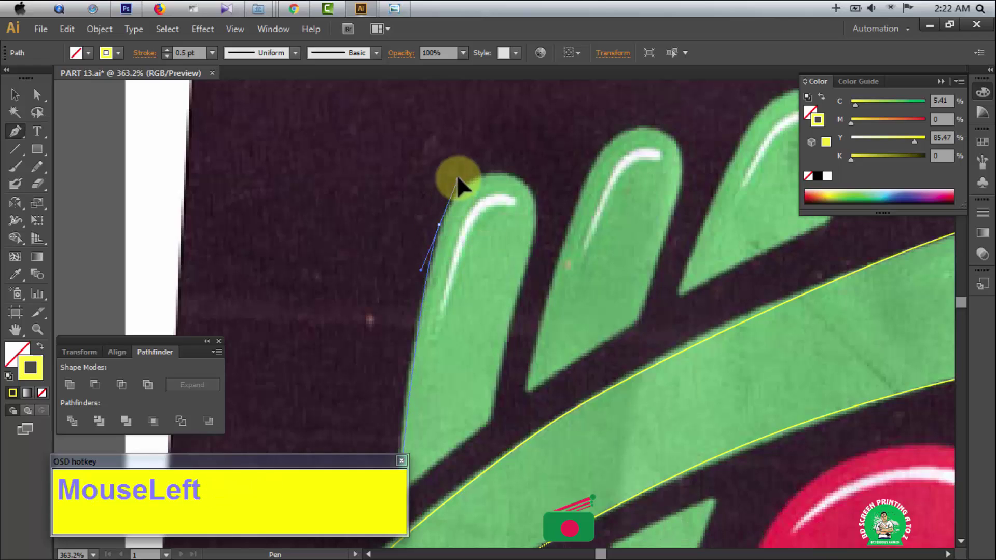
{"action": "left_click_drag", "start_coordinate": [537, 217], "coordinate": [526, 298]}
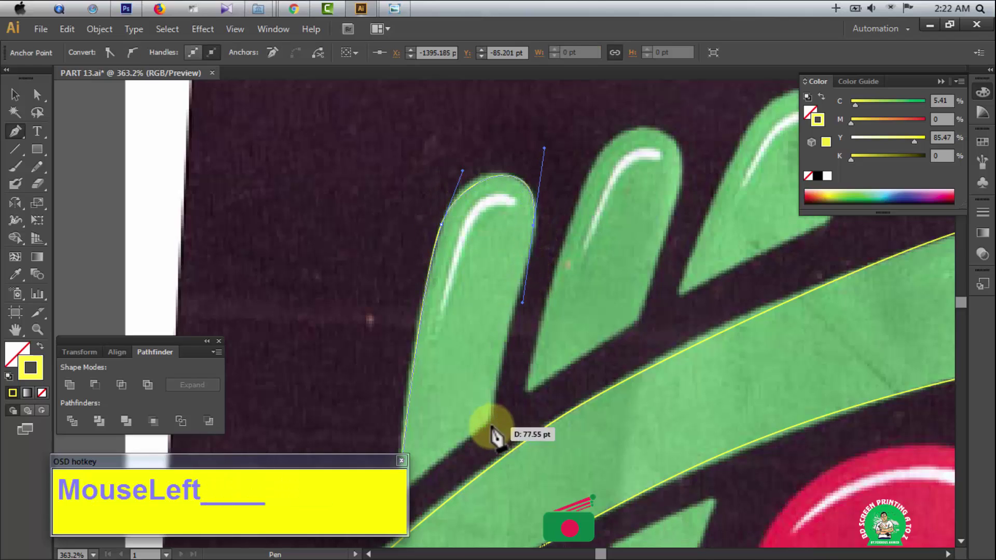
{"action": "left_click", "coordinate": [486, 422]}
{"action": "key", "text": "space"}
{"action": "left_click_drag", "start_coordinate": [487, 431], "coordinate": [588, 253]}
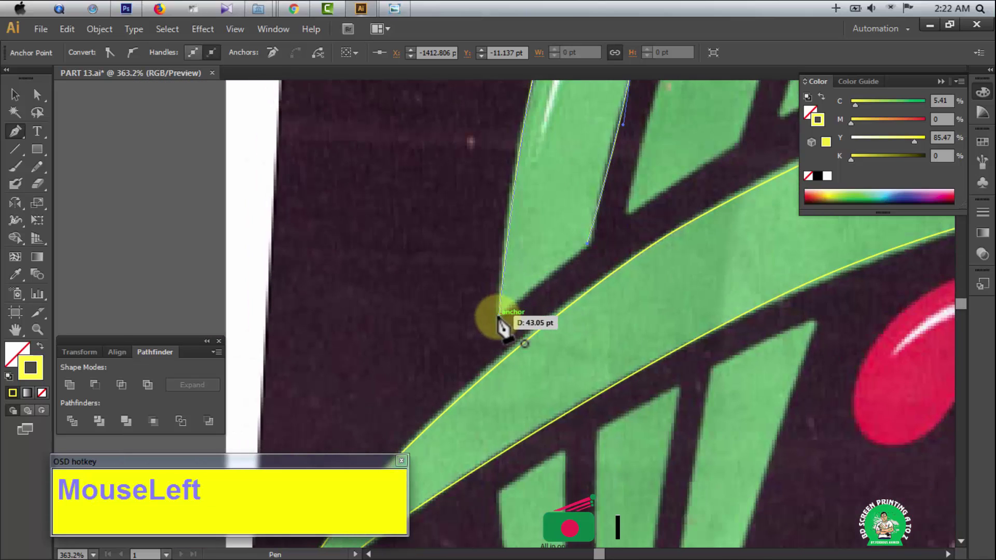
{"action": "left_click", "coordinate": [500, 324]}
- Trace the white highlight inside the leftmost short green stroke as a closed path with a pointed lower end and deselect it
{"action": "scroll", "coordinate": [607, 316], "scroll_direction": "up", "scroll_amount": 5}
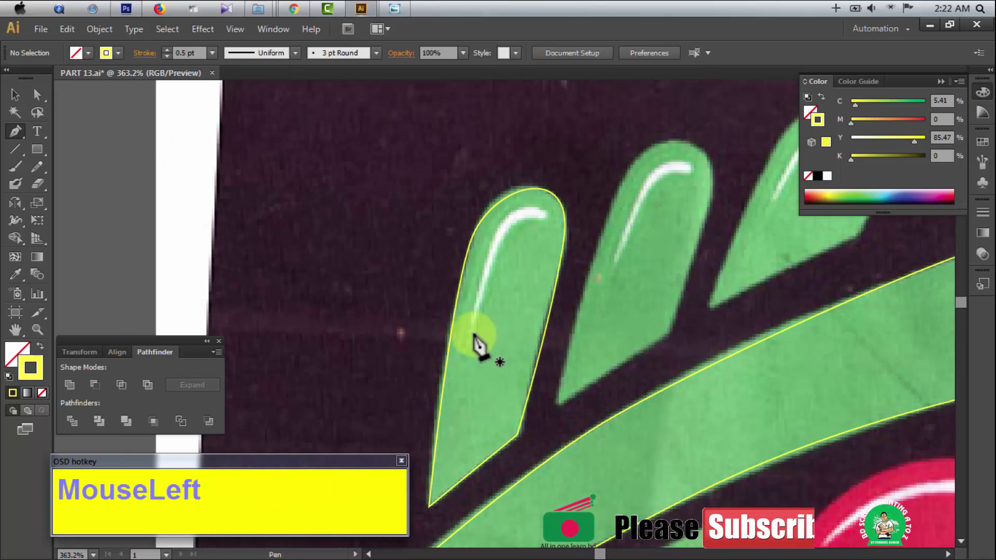
{"action": "left_click", "coordinate": [474, 336]}
{"action": "left_click", "coordinate": [525, 278], "text": "ctrl"}
{"action": "left_click_drag", "start_coordinate": [461, 266], "coordinate": [504, 263]}
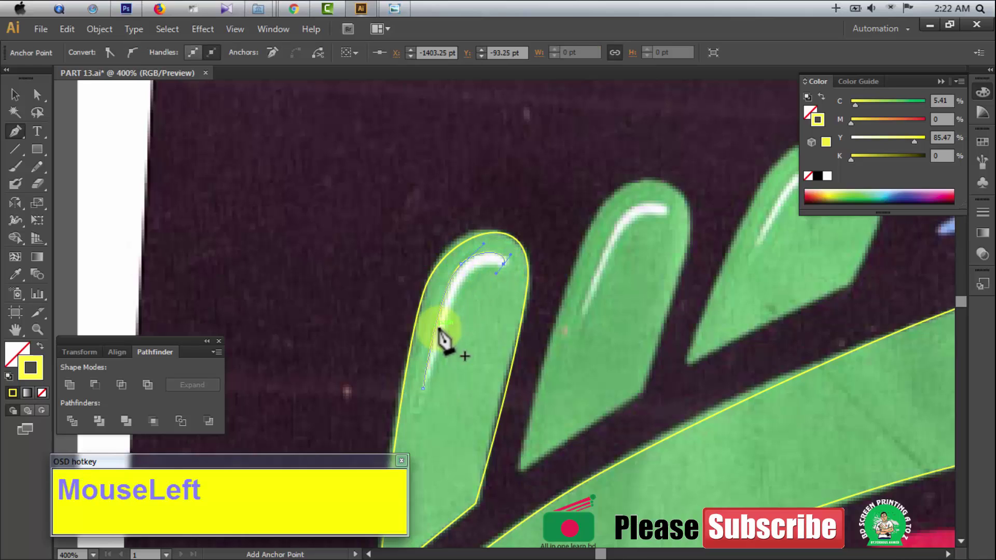
{"action": "left_click_drag", "start_coordinate": [447, 316], "coordinate": [425, 385]}
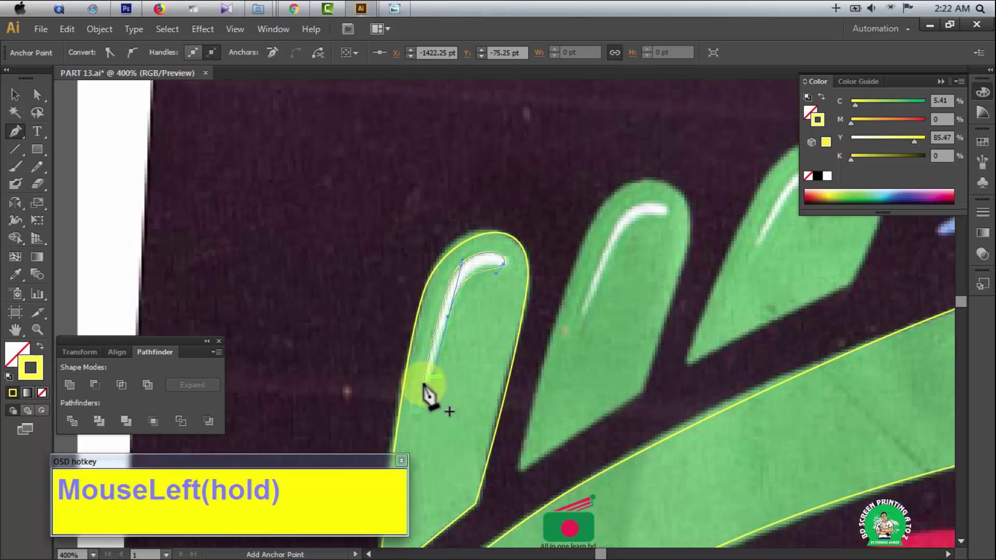
{"action": "left_click", "coordinate": [423, 390]}
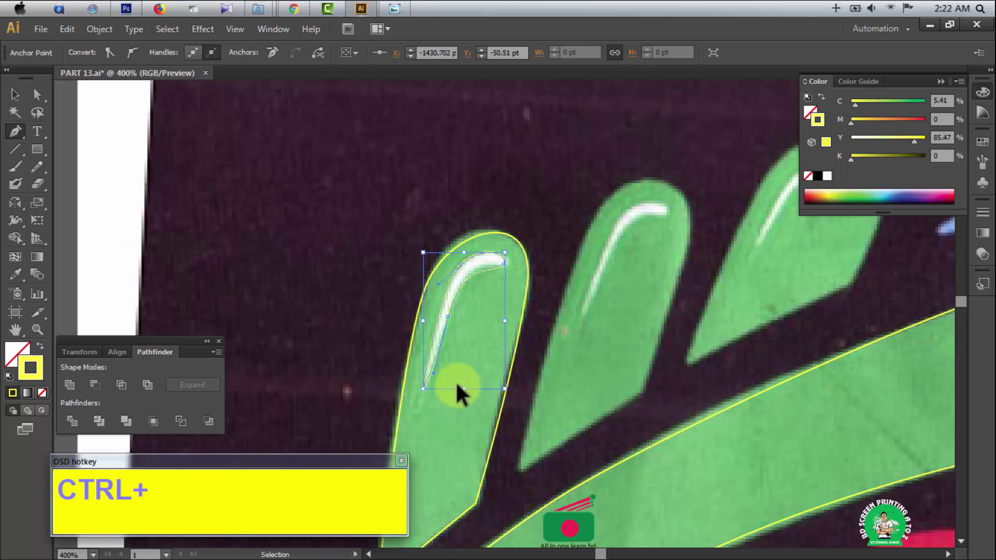
{"action": "key", "text": "ctrl+space"}
{"action": "left_click_drag", "start_coordinate": [407, 347], "coordinate": [495, 409]}
{"action": "left_click", "coordinate": [561, 323], "text": "ctrl"}
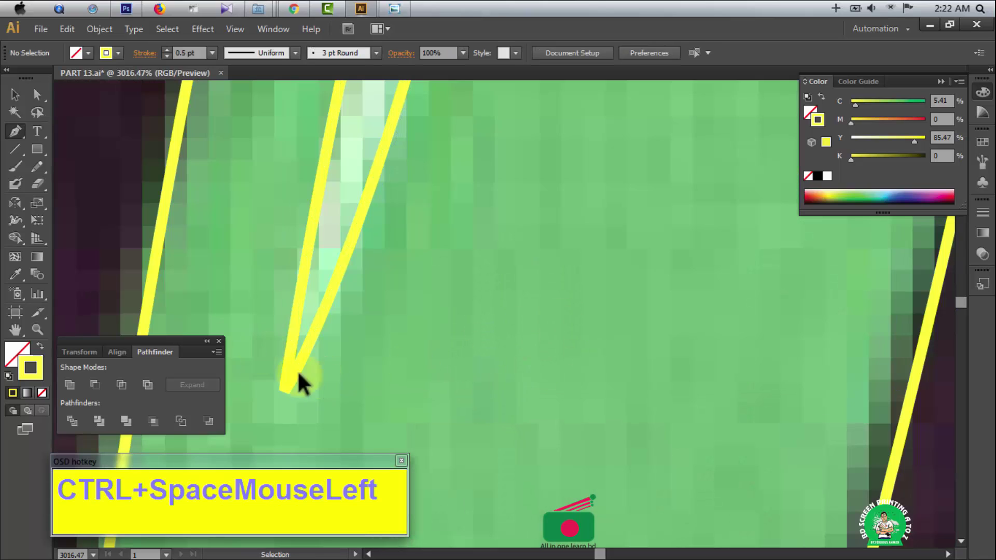
{"action": "scroll", "coordinate": [538, 268], "scroll_direction": "down", "scroll_amount": 6}
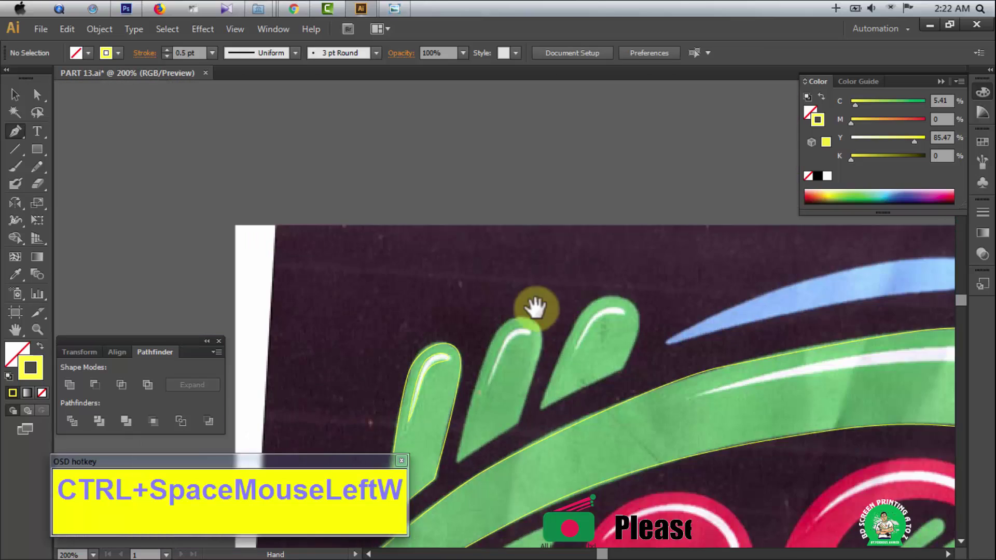
{"action": "left_click_drag", "start_coordinate": [534, 309], "coordinate": [631, 181]}
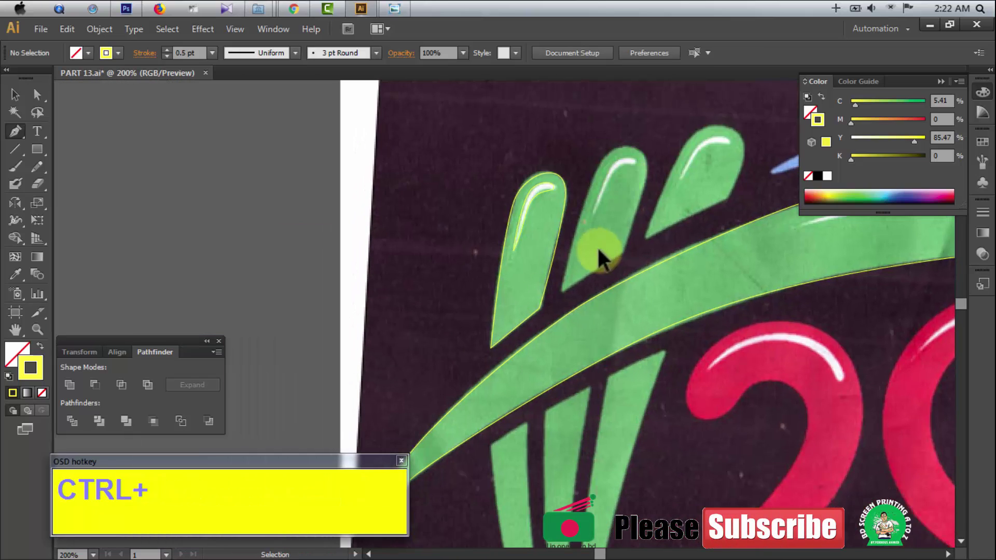
- Check the traced band and leftmost stroke paths by selecting them in outline view, return to preview and deselect them
{"action": "key", "text": "ctrl+y"}
{"action": "left_click_drag", "start_coordinate": [415, 106], "coordinate": [645, 389]}
{"action": "key", "text": "ctrl+y"}
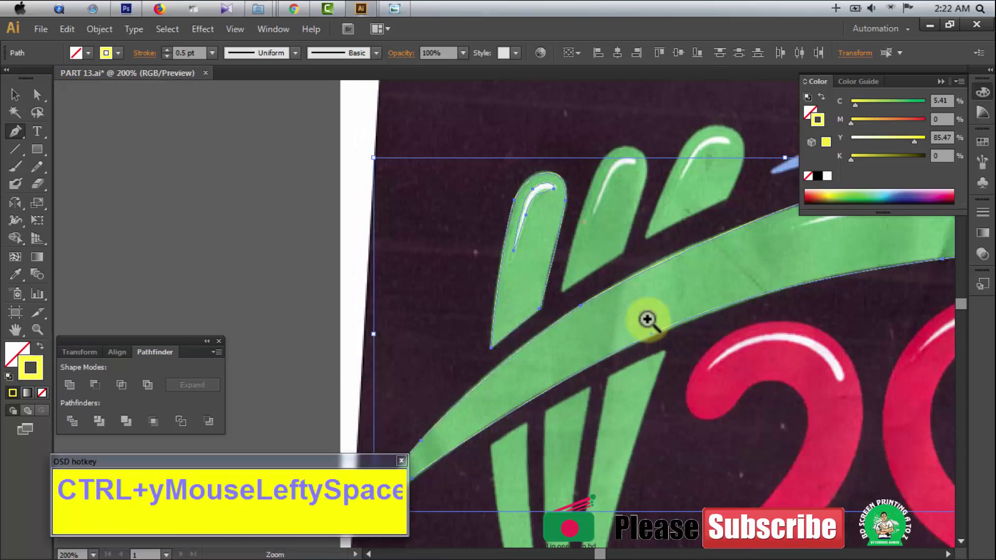
{"action": "left_click", "coordinate": [665, 320], "text": "ctrl+alt"}
{"action": "left_click", "coordinate": [665, 320], "text": "ctrl+alt"}
{"action": "left_click", "coordinate": [665, 320], "text": "ctrl+alt"}
{"action": "left_click", "coordinate": [665, 320], "text": "ctrl+alt"}
{"action": "left_click", "coordinate": [280, 254], "text": "ctrl"}
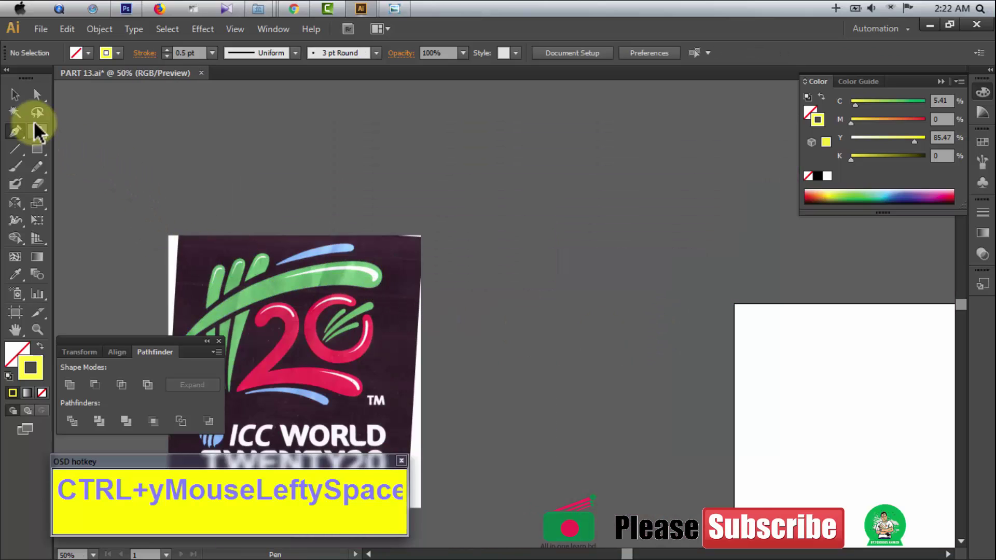
- Show all hidden traced paths and place a duplicate of the full set in the empty area beside the logo image
{"action": "left_click", "coordinate": [15, 94]}
{"action": "left_click_drag", "start_coordinate": [114, 204], "coordinate": [409, 181]}
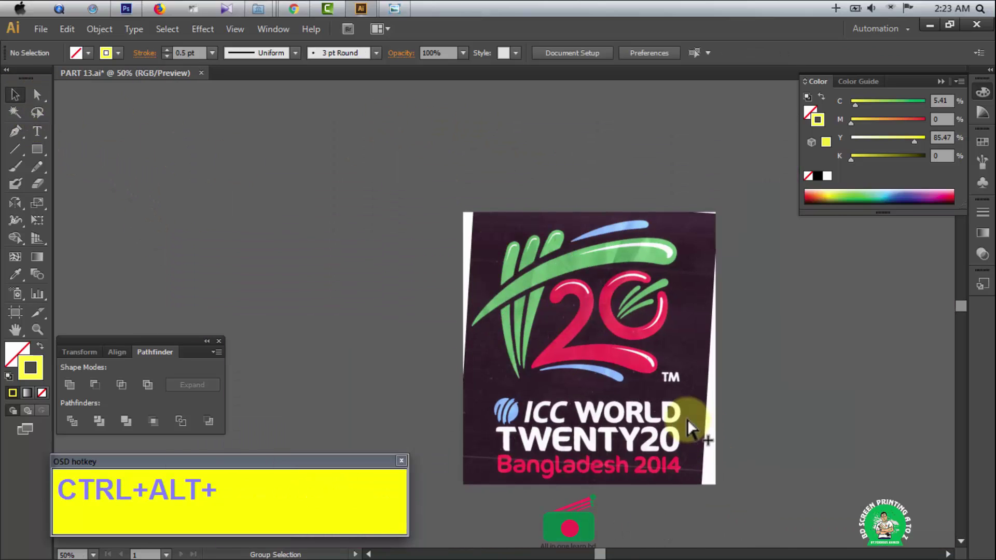
{"action": "key", "text": "ctrl+alt+KP_3"}
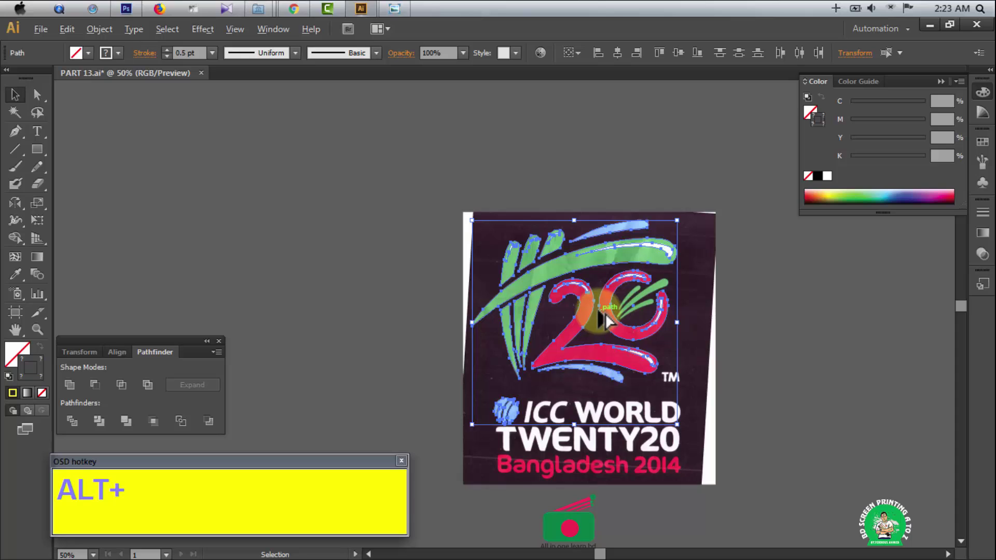
{"action": "left_click_drag", "start_coordinate": [604, 313], "coordinate": [299, 292]}
{"action": "key", "text": "space"}
{"action": "left_click_drag", "start_coordinate": [378, 269], "coordinate": [451, 193]}
{"action": "left_click", "coordinate": [481, 181]}
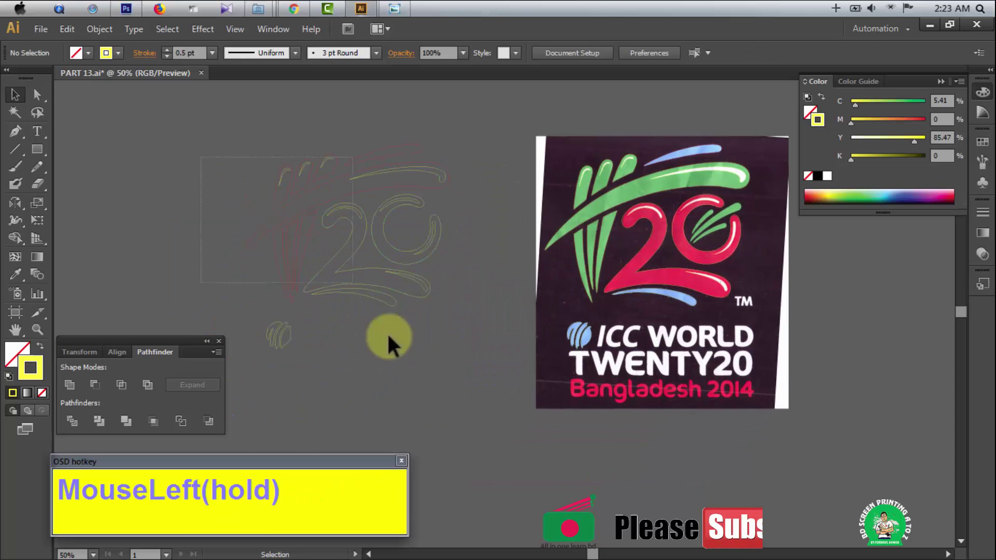
{"action": "left_click_drag", "start_coordinate": [388, 336], "coordinate": [455, 409]}
{"action": "left_click", "coordinate": [455, 409]}
{"action": "key", "text": "space"}
{"action": "left_click_drag", "start_coordinate": [747, 257], "coordinate": [712, 240]}
- Divide all the traced paths over the logo image with the Pathfinder, then ungroup the pieces and deselect them
{"action": "left_click_drag", "start_coordinate": [495, 104], "coordinate": [794, 414]}
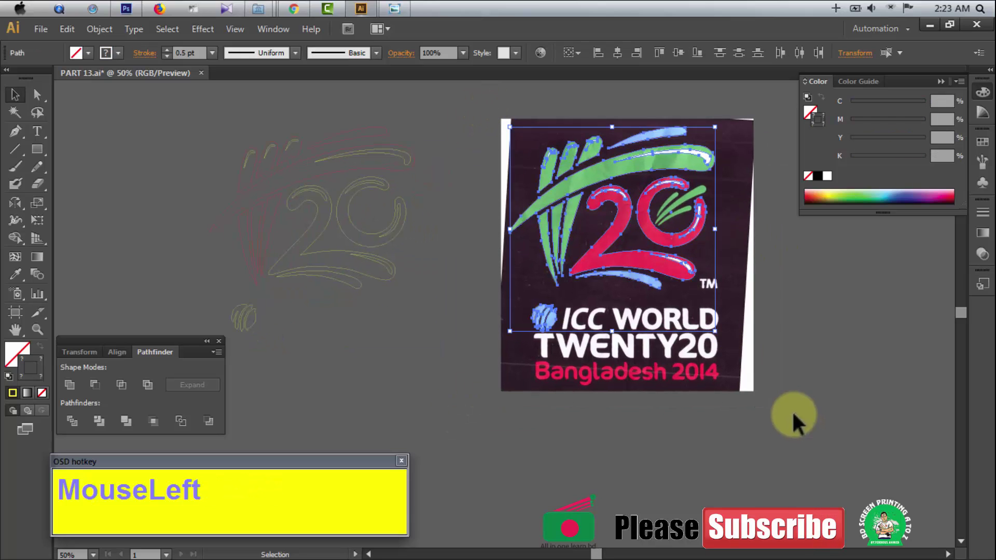
{"action": "left_click_drag", "start_coordinate": [687, 405], "coordinate": [618, 443]}
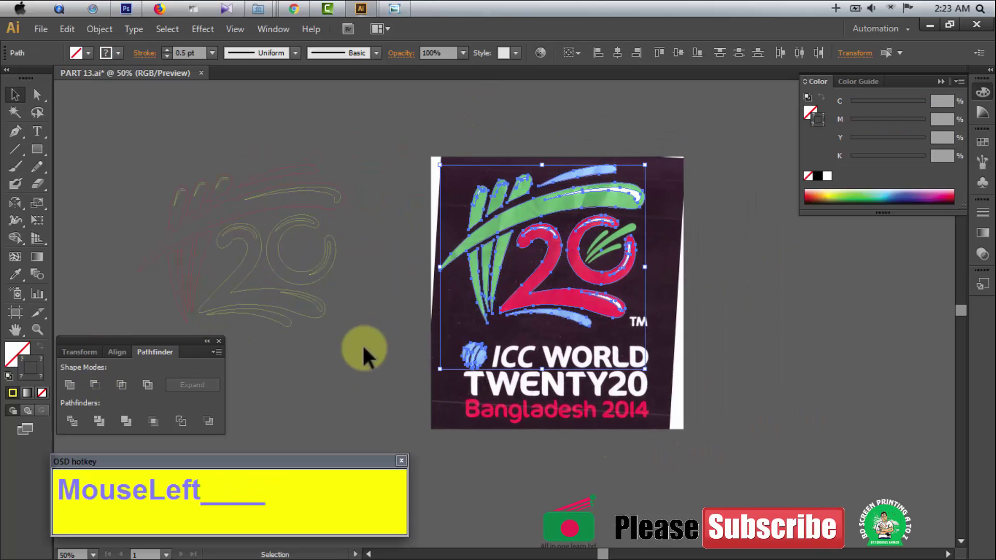
{"action": "left_click", "coordinate": [76, 423]}
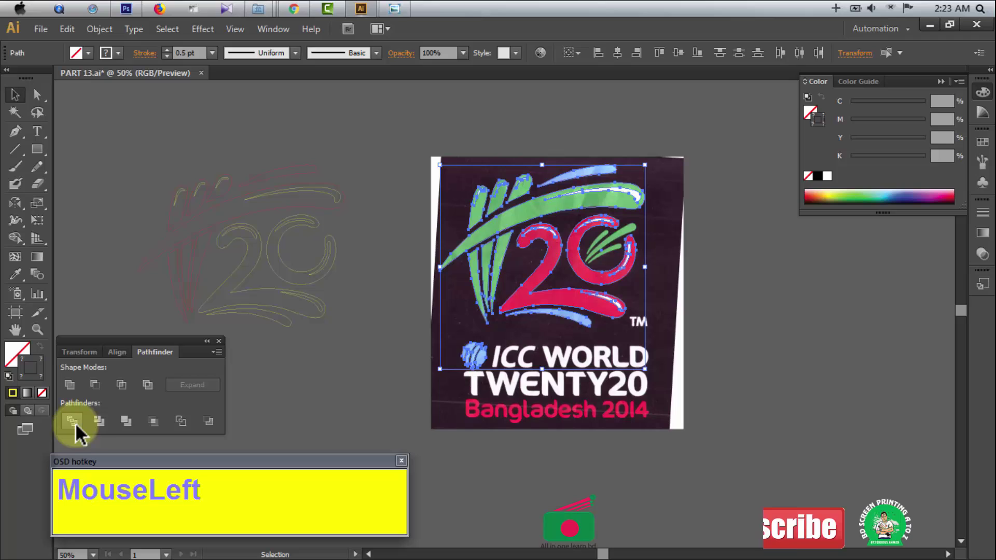
{"action": "right_click", "coordinate": [400, 310]}
{"action": "left_click", "coordinate": [446, 397]}
{"action": "left_click", "coordinate": [389, 342]}
{"action": "key", "text": "ctrl+space"}
{"action": "left_click_drag", "start_coordinate": [384, 137], "coordinate": [668, 325]}
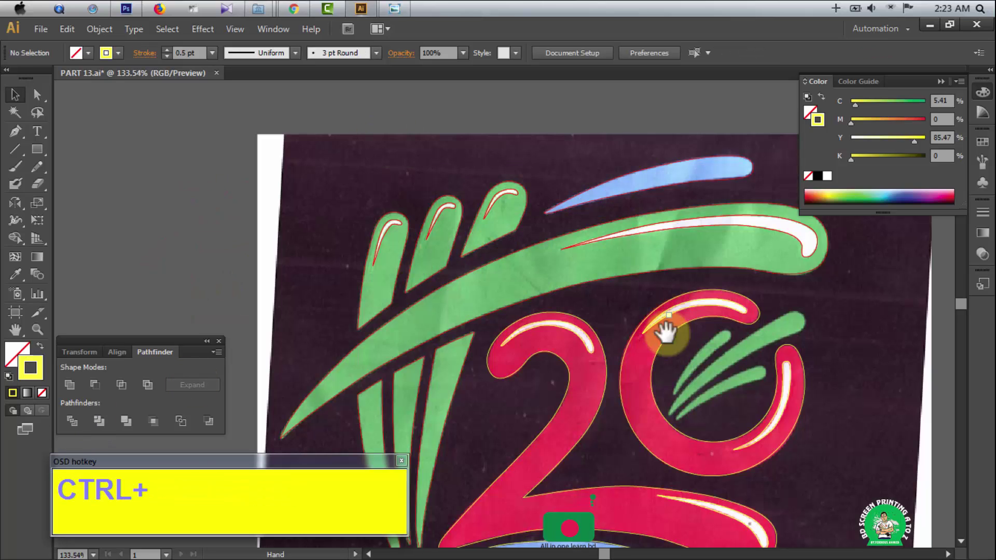
{"action": "left_click", "coordinate": [525, 338], "text": "ctrl"}
{"action": "left_click", "coordinate": [511, 343], "text": "ctrl+alt"}
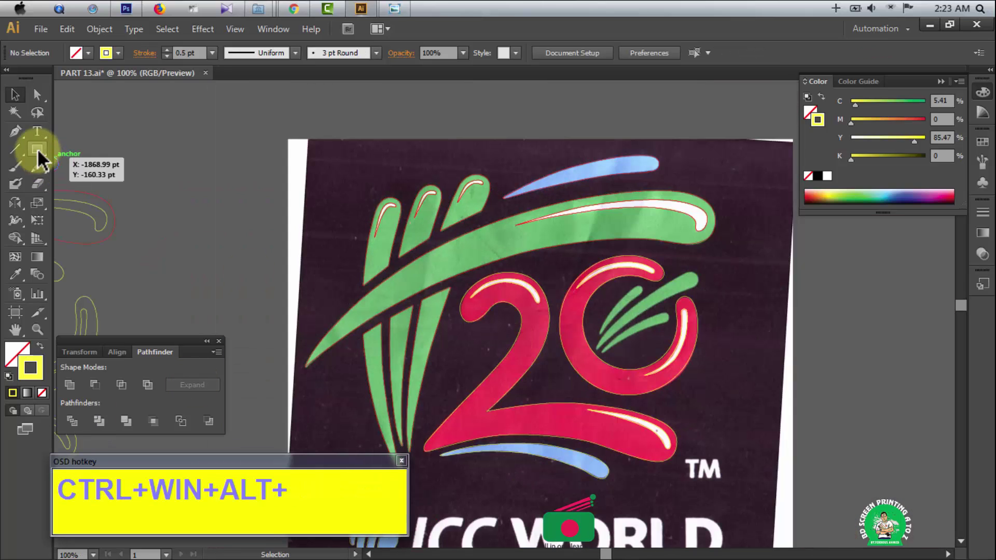
- Draw a small yellow-filled rectangle without a stroke beside the logo image and place a copy of it below
{"action": "left_click", "coordinate": [37, 148]}
{"action": "mouse_move", "coordinate": [164, 139]}
{"action": "left_mouse_down"}
{"action": "mouse_move", "coordinate": [261, 169]}
{"action": "mouse_move", "coordinate": [211, 219]}
{"action": "left_mouse_up"}
{"action": "left_click", "coordinate": [11, 94]}
{"action": "key", "text": "shift+x"}
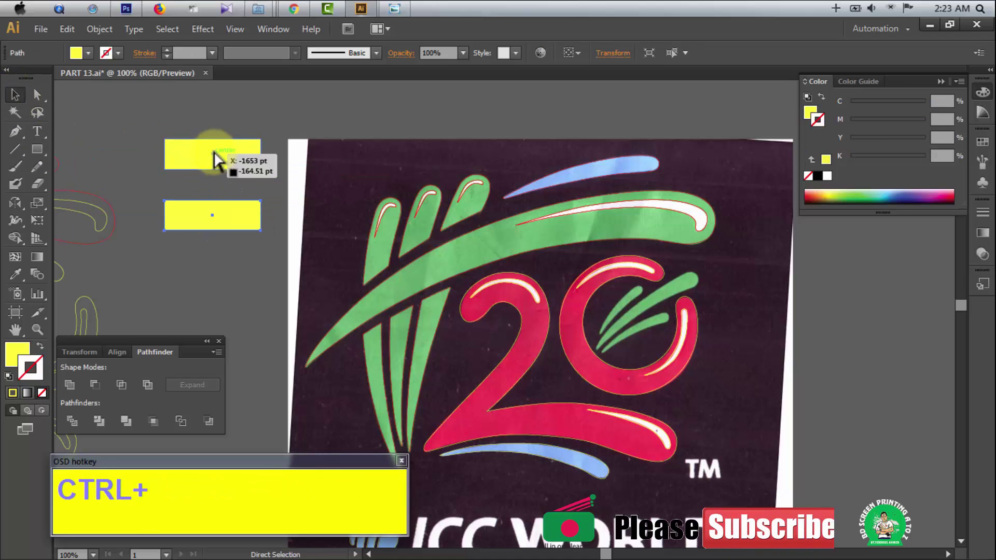
- Fill the upper rectangle with the logo's green and the lower one with the highlight's white, both sampled from the image
{"action": "left_click", "coordinate": [214, 154], "text": "ctrl"}
{"action": "key", "text": "u"}
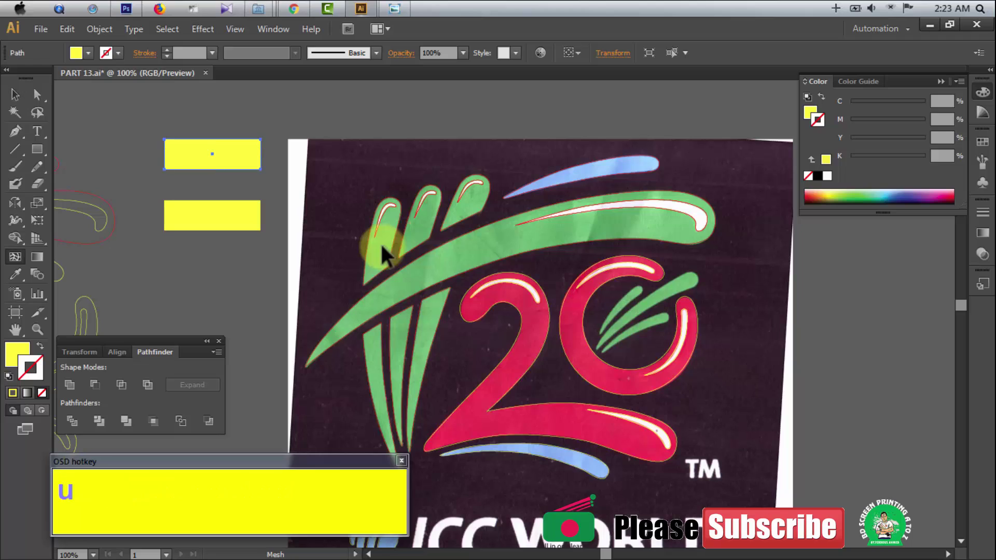
{"action": "key", "text": "i"}
{"action": "left_click", "coordinate": [382, 251]}
{"action": "left_click", "coordinate": [227, 226], "text": "ctrl"}
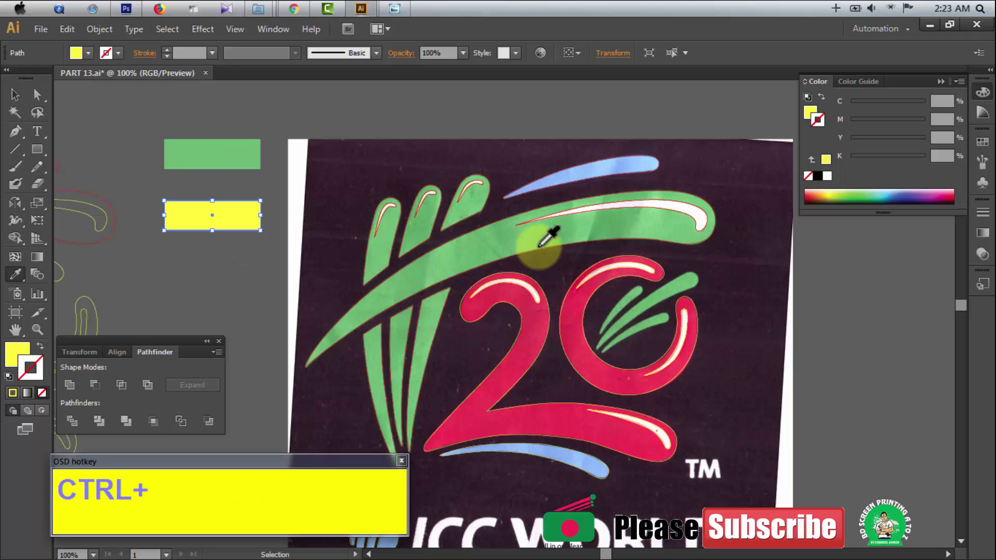
{"action": "left_click", "coordinate": [625, 224]}
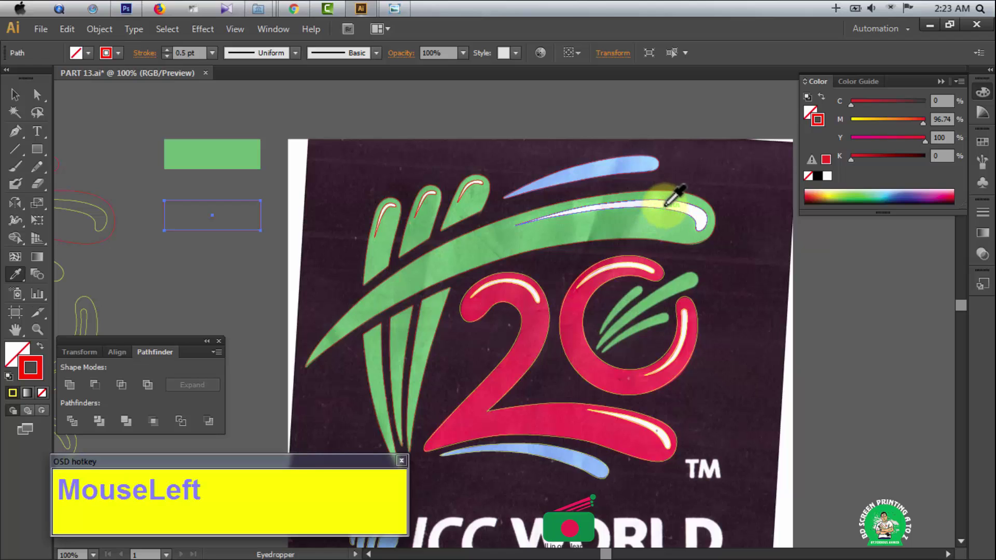
{"action": "left_click", "coordinate": [681, 207]}
- Add two rectangle copies below the white one and fill them with the red and light blue sampled from the logo image
{"action": "left_click_drag", "start_coordinate": [237, 221], "coordinate": [394, 291]}
{"action": "left_click", "coordinate": [519, 330]}
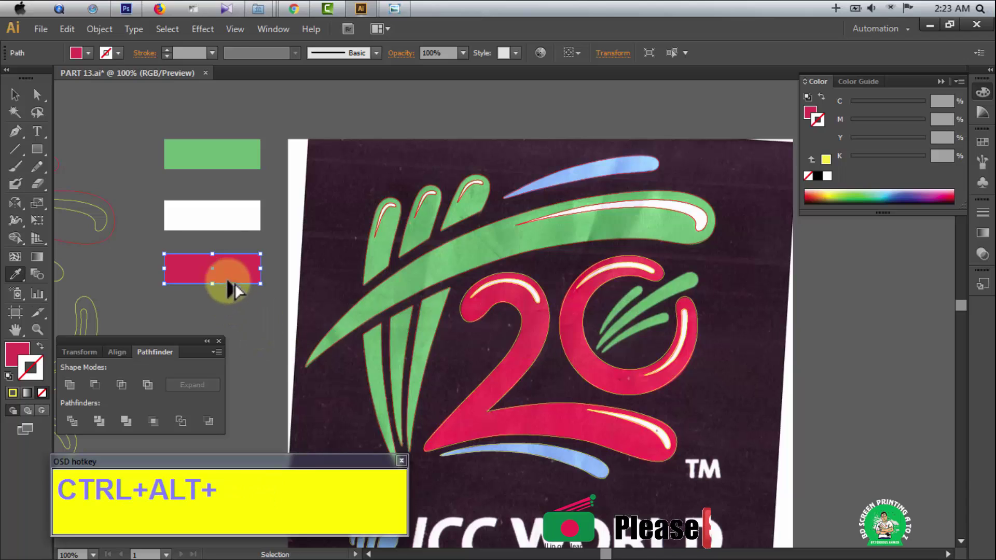
{"action": "mouse_move", "coordinate": [235, 283]}
{"action": "left_mouse_down"}
{"action": "mouse_move", "coordinate": [236, 332]}
{"action": "mouse_move", "coordinate": [231, 320]}
{"action": "left_mouse_up"}
{"action": "left_click", "coordinate": [529, 451]}
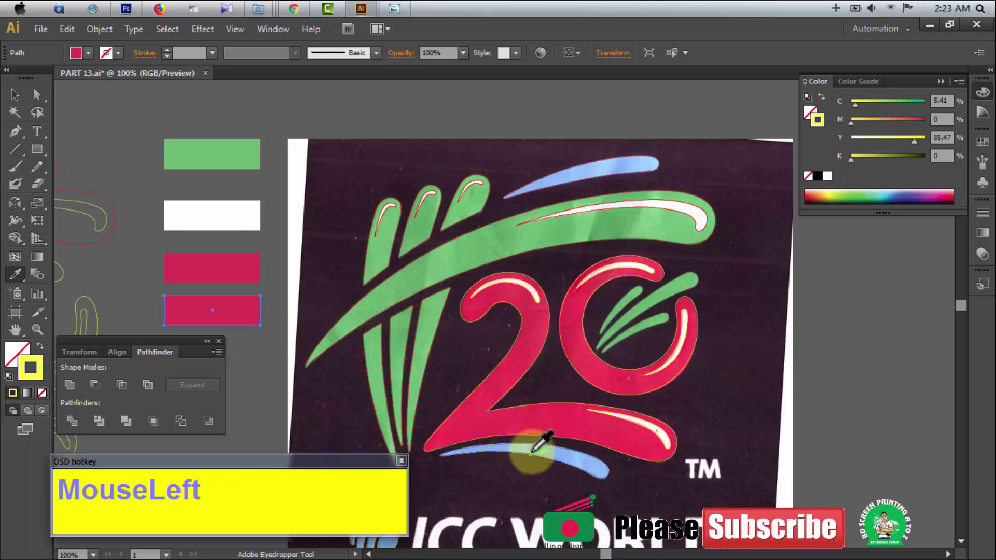
{"action": "left_click", "coordinate": [583, 459]}
{"action": "scroll", "coordinate": [278, 278], "scroll_direction": "down", "scroll_amount": 3}
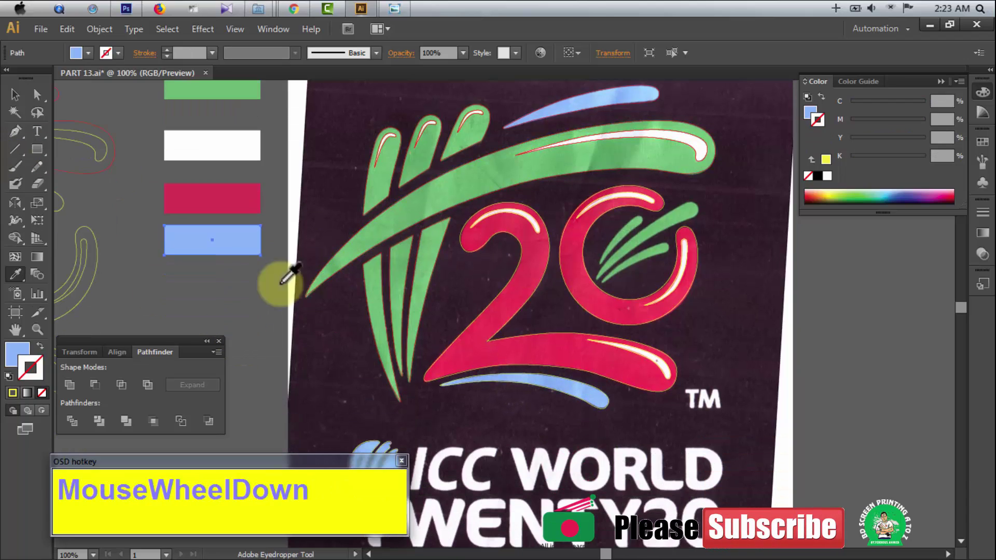
{"action": "scroll", "coordinate": [280, 175], "scroll_direction": "down", "scroll_amount": 1}
- Fill the short green strokes, the long band and the lower green strokes with the green swatch's colour and hide them
{"action": "left_click", "coordinate": [19, 97]}
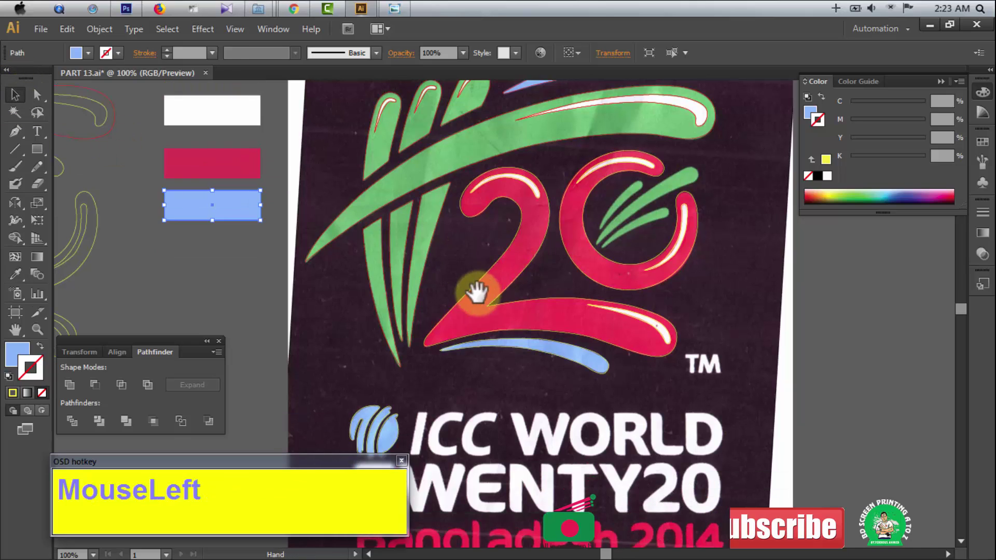
{"action": "left_click_drag", "start_coordinate": [479, 263], "coordinate": [483, 379]}
{"action": "left_click", "coordinate": [351, 254], "text": "ctrl"}
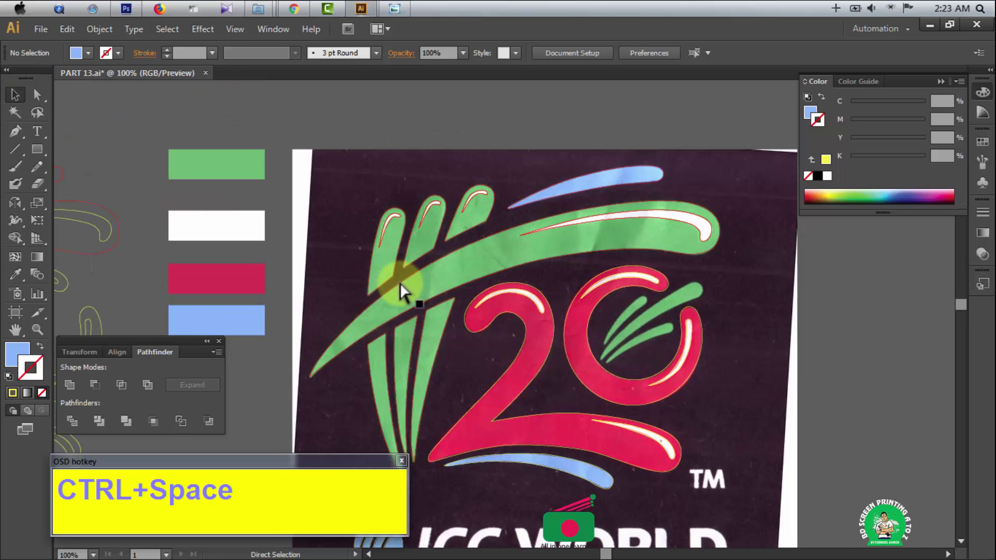
{"action": "left_click", "coordinate": [391, 266]}
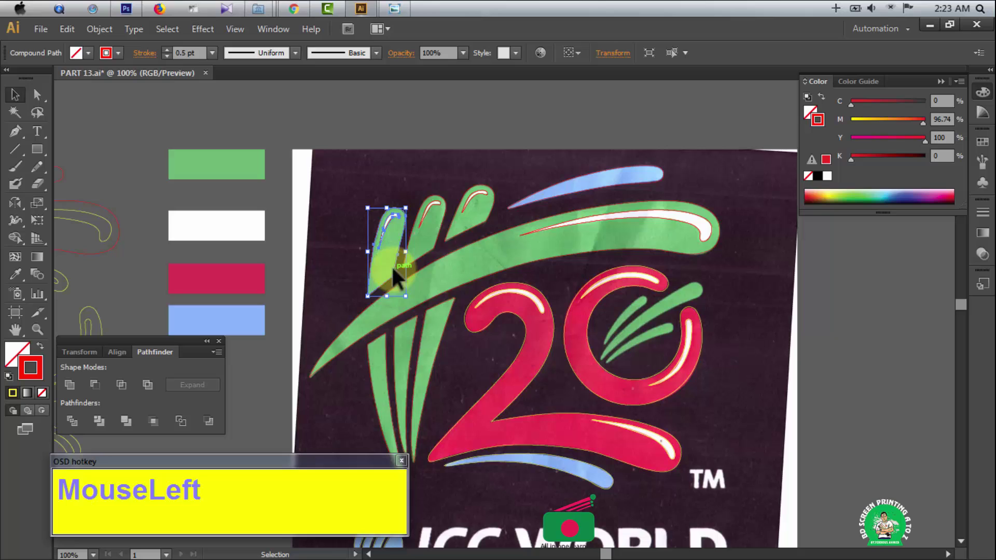
{"action": "left_click", "coordinate": [433, 242], "text": "shift"}
{"action": "left_click", "coordinate": [467, 232], "text": "shift"}
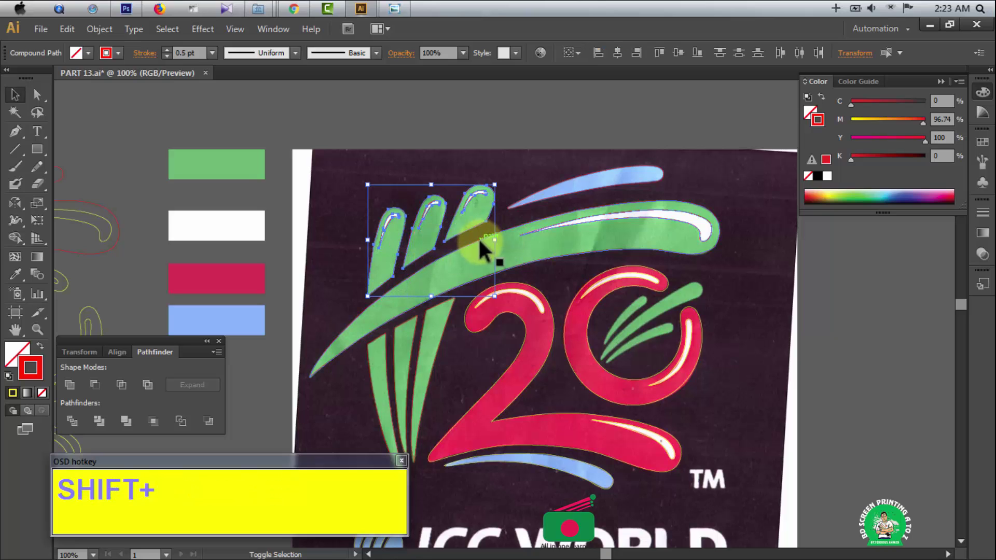
{"action": "left_click", "coordinate": [479, 237], "text": "shift"}
{"action": "left_click", "coordinate": [379, 360], "text": "shift"}
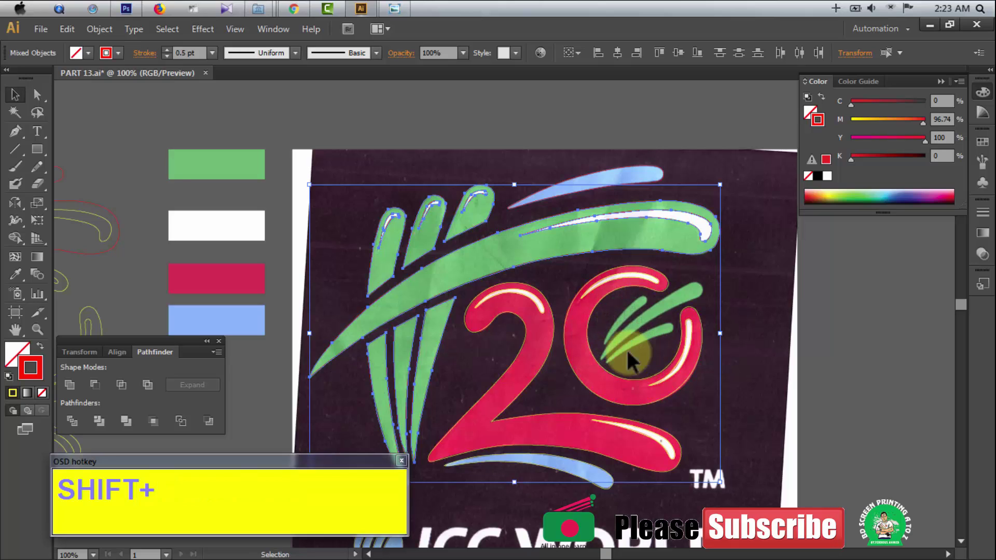
{"action": "key", "text": "p"}
{"action": "key", "text": "o"}
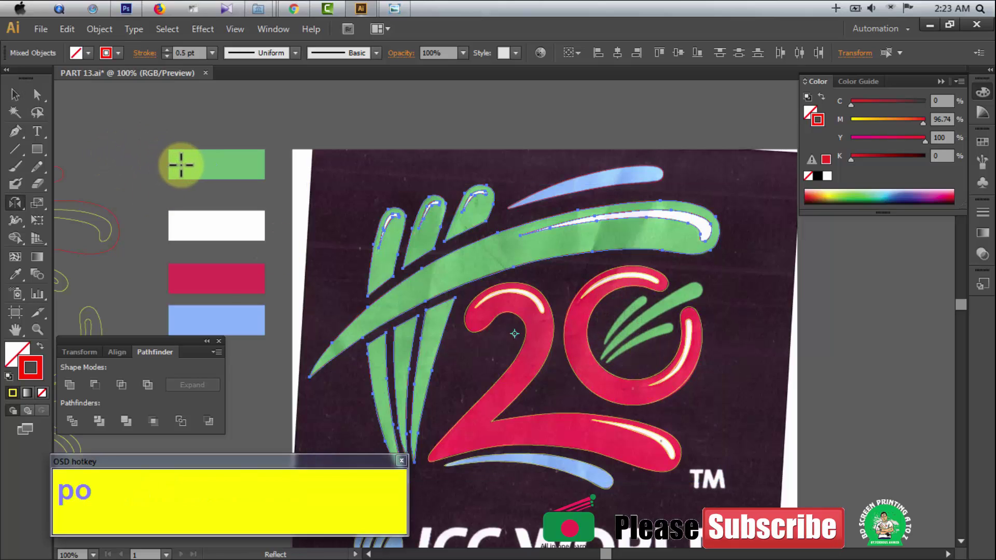
{"action": "left_click", "coordinate": [181, 165]}
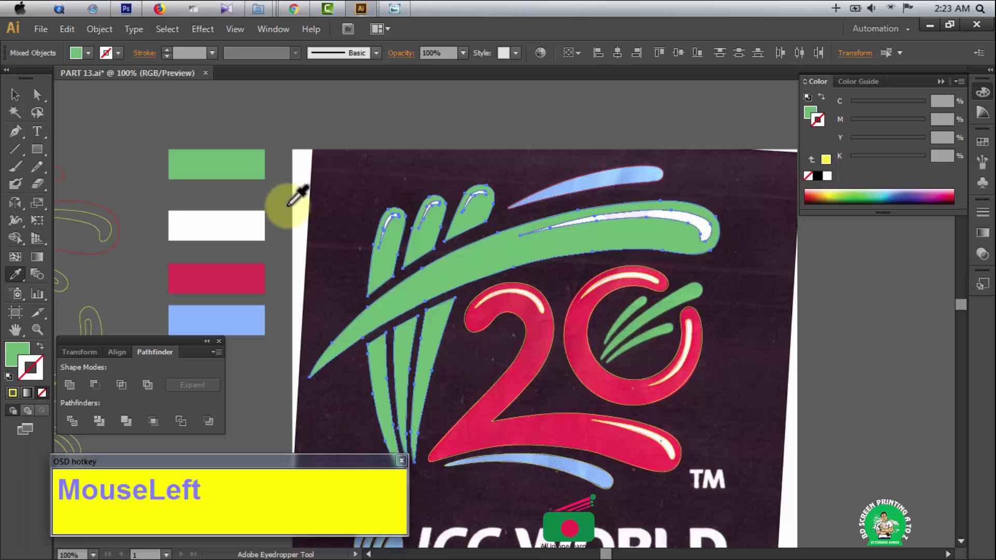
{"action": "key", "text": "ctrl"}
{"action": "key", "text": "ctrl+shift+a"}
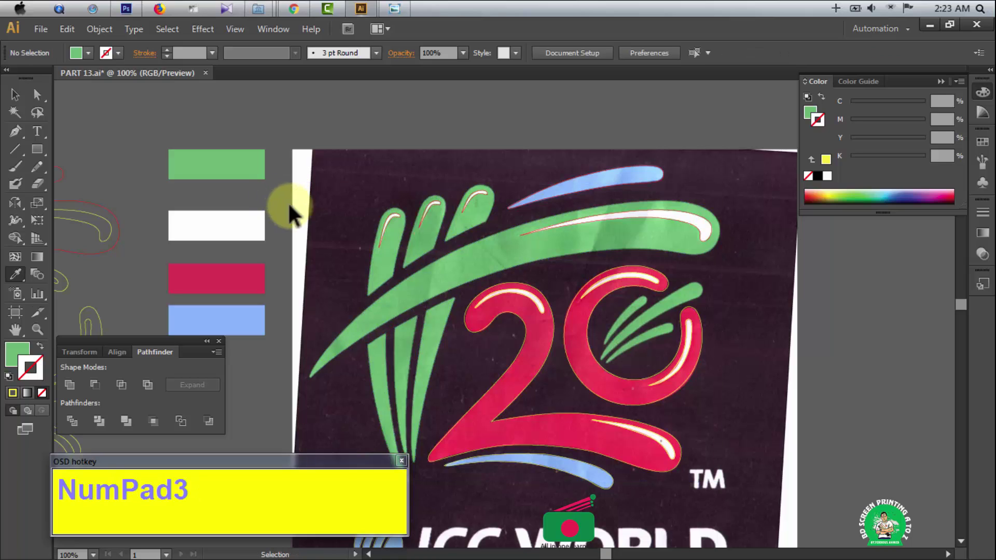
- Fill the highlights on the green strokes, the long band and the digits 2 and 0 with the white swatch's colour and hide them
{"action": "left_click_drag", "start_coordinate": [377, 194], "coordinate": [477, 230]}
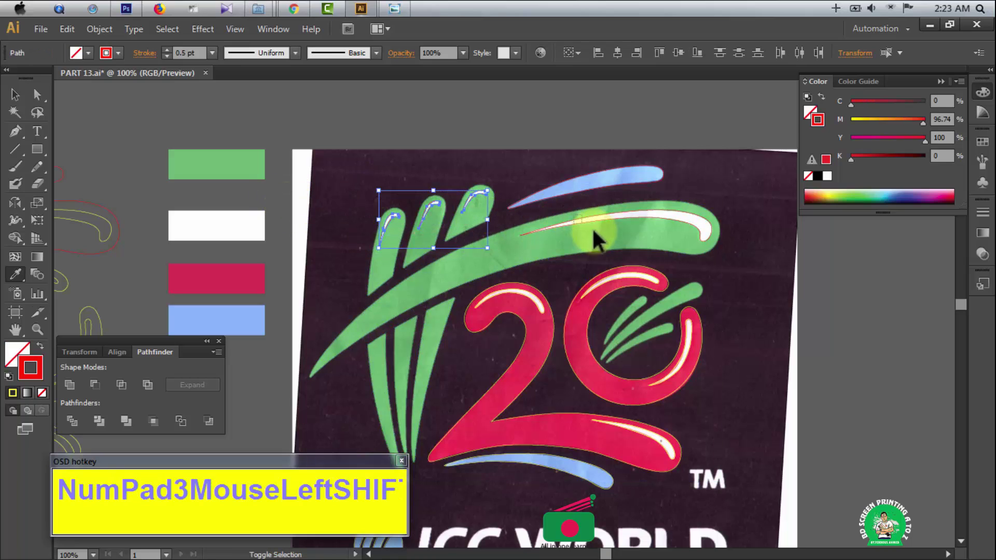
{"action": "left_click", "coordinate": [599, 280], "text": "shift"}
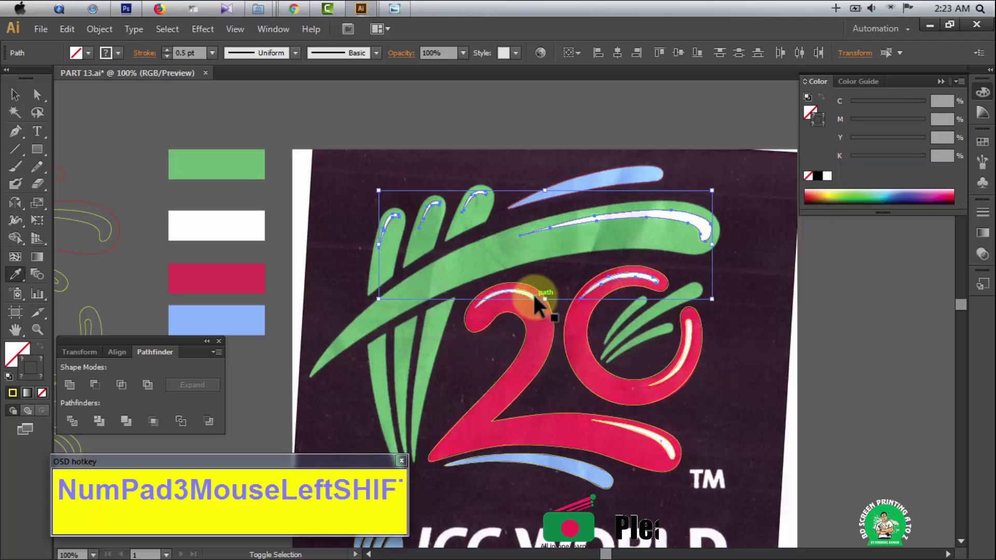
{"action": "left_click", "coordinate": [534, 292], "text": "shift"}
{"action": "left_click", "coordinate": [683, 354], "text": "shift"}
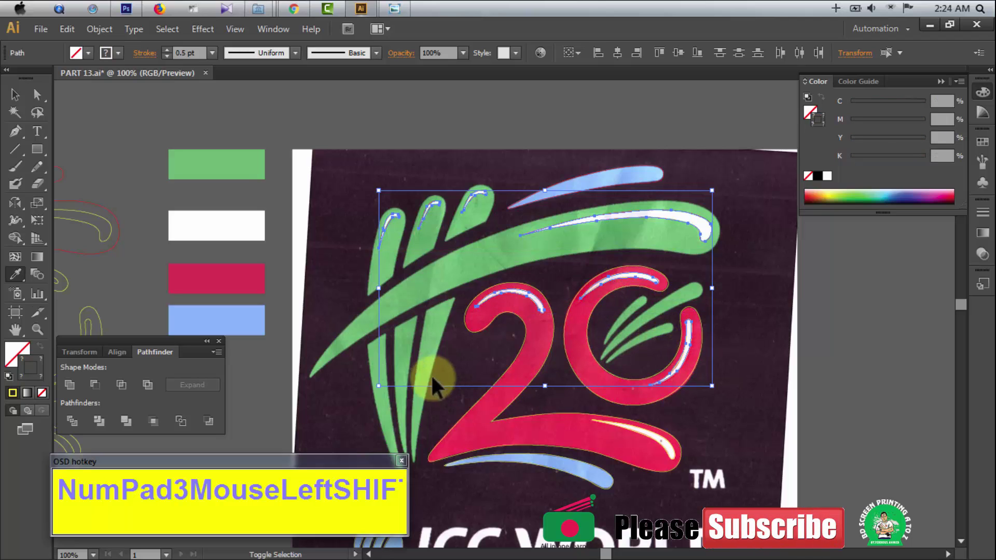
{"action": "left_click", "coordinate": [637, 449], "text": "shift"}
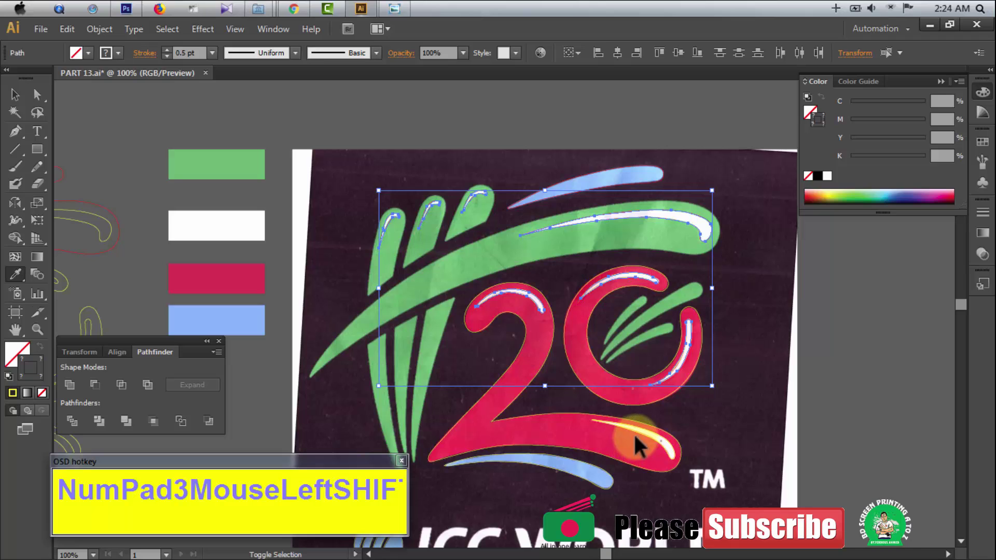
{"action": "left_click", "coordinate": [215, 228]}
{"action": "key", "text": "ctrl"}
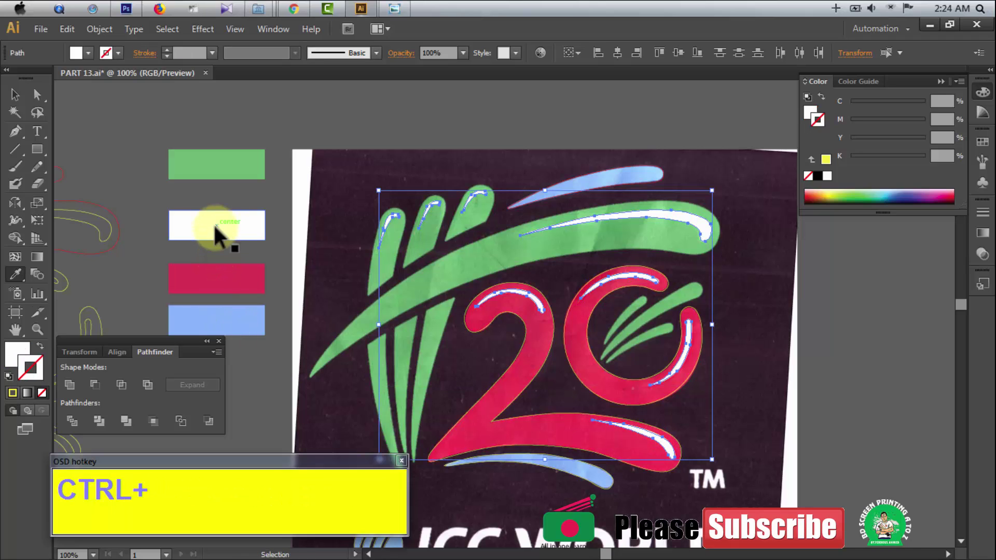
- Fill the outlined digits 2 and 0 with the red swatch's colour and hide them
{"action": "left_click_drag", "start_coordinate": [460, 356], "coordinate": [461, 279]}
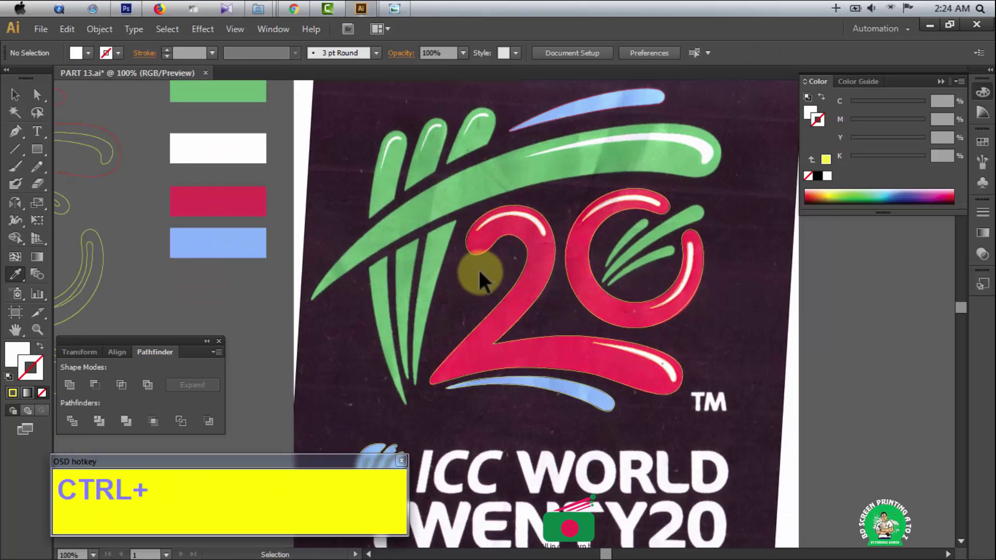
{"action": "left_click", "coordinate": [579, 285], "text": "ctrl"}
{"action": "left_click", "coordinate": [559, 294], "text": "ctrl+shift"}
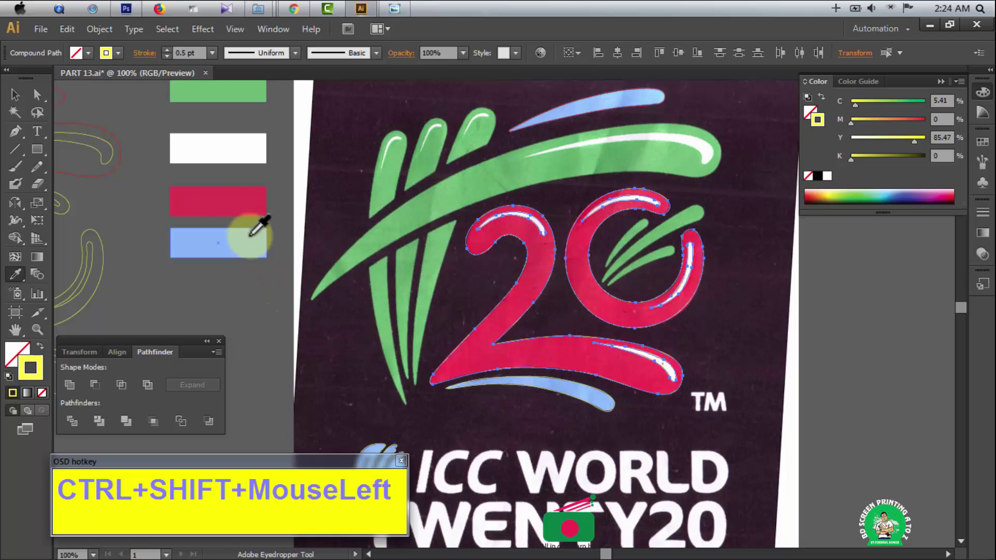
{"action": "left_click", "coordinate": [241, 201]}
{"action": "left_click", "coordinate": [300, 227], "text": "ctrl"}
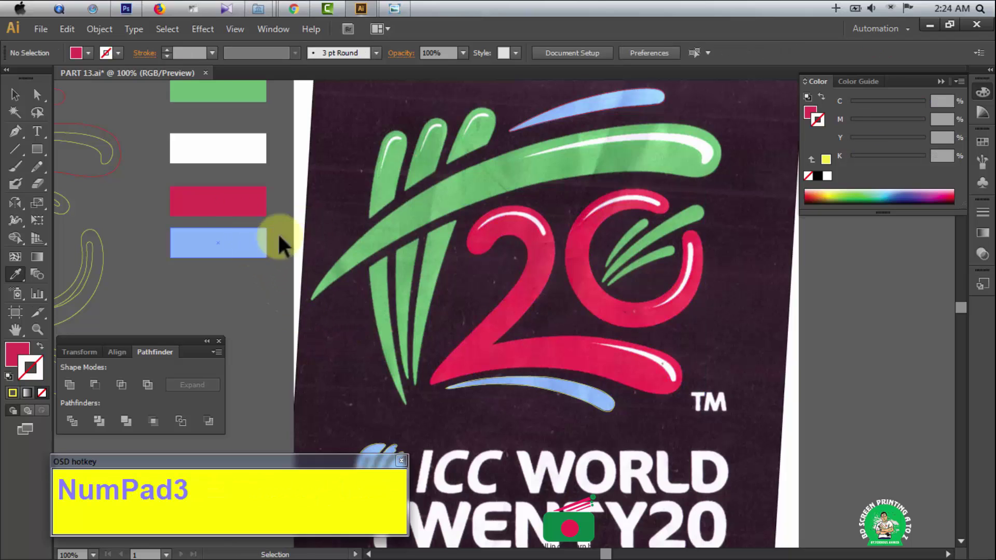
- Fill the curved strokes above the green band and below the digit 2 with the light blue swatch's colour and hide them
{"action": "left_click", "coordinate": [607, 404], "text": "ctrl+shift"}
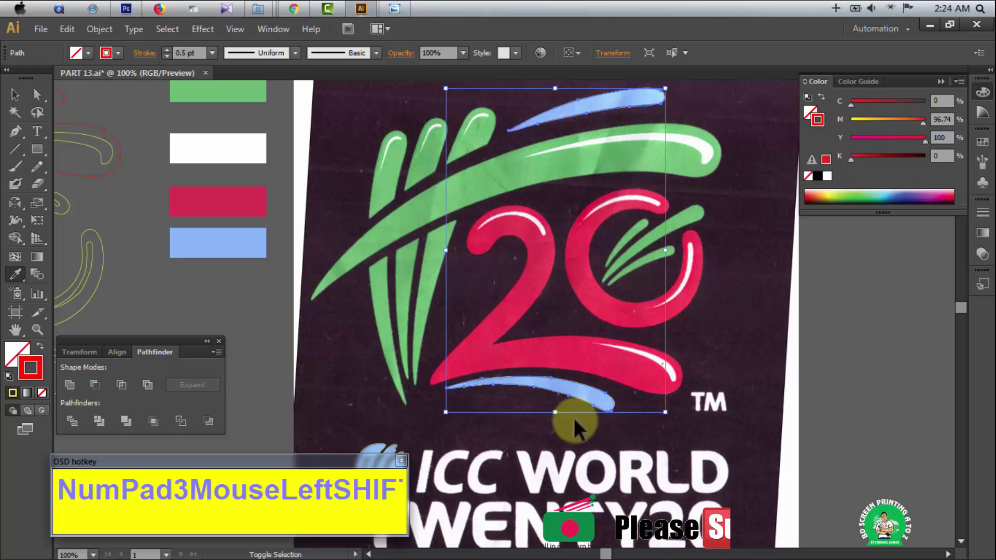
{"action": "left_click", "coordinate": [218, 249]}
{"action": "left_click", "coordinate": [15, 95]}
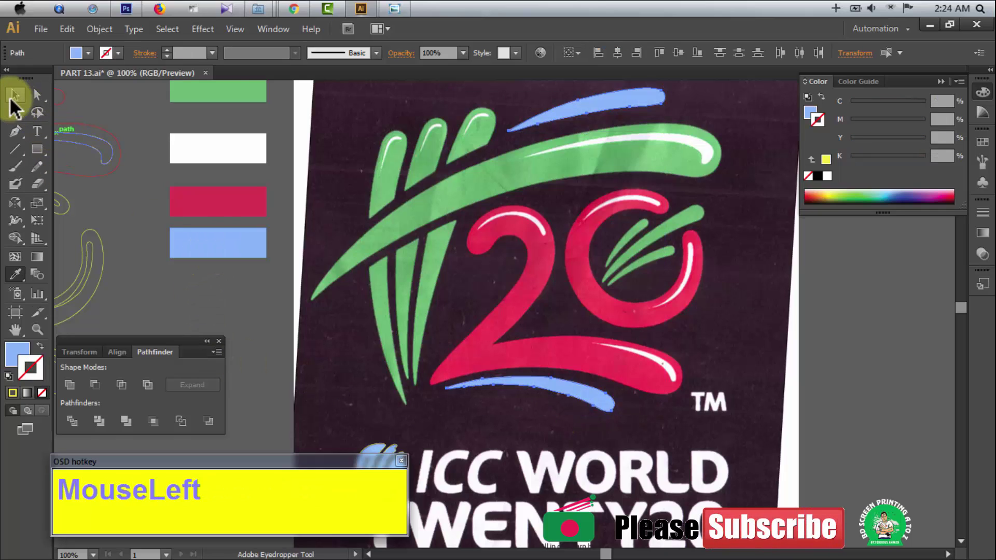
{"action": "key", "text": "ctrl+3"}
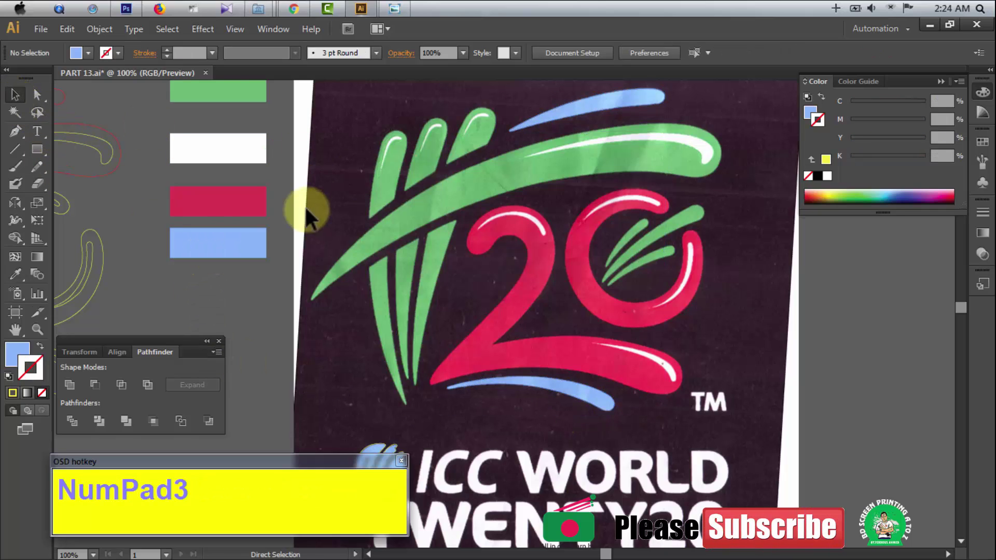
- Fill the striped ball emblem beside the ICC lettering with the light blue swatch's colour, without a stroke
{"action": "left_click", "coordinate": [554, 322], "text": "ctrl+alt"}
{"action": "left_click_drag", "start_coordinate": [698, 432], "coordinate": [720, 465]}
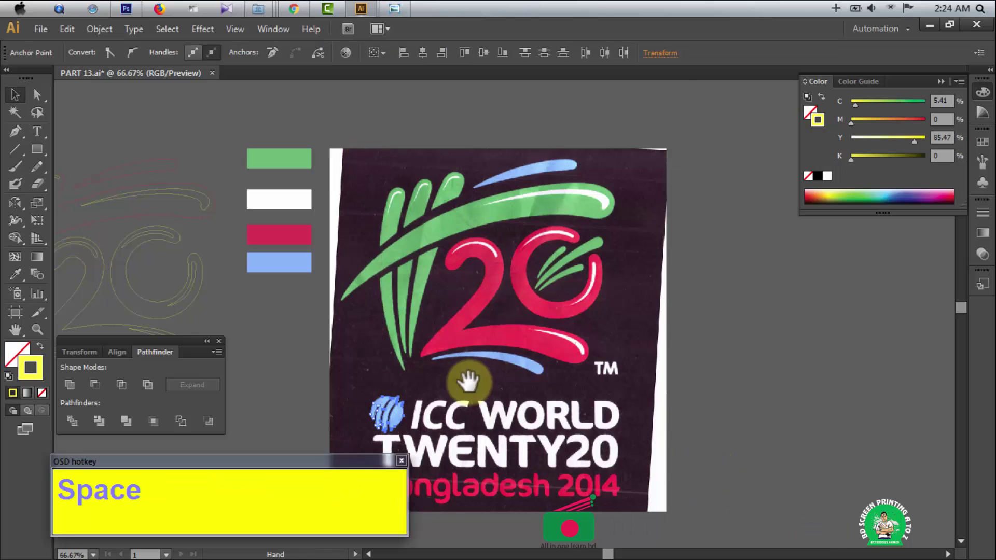
{"action": "left_click_drag", "start_coordinate": [467, 381], "coordinate": [487, 310]}
{"action": "left_click", "coordinate": [474, 287], "text": "ctrl"}
{"action": "left_click_drag", "start_coordinate": [380, 276], "coordinate": [563, 393]}
{"action": "left_click_drag", "start_coordinate": [205, 235], "coordinate": [414, 360]}
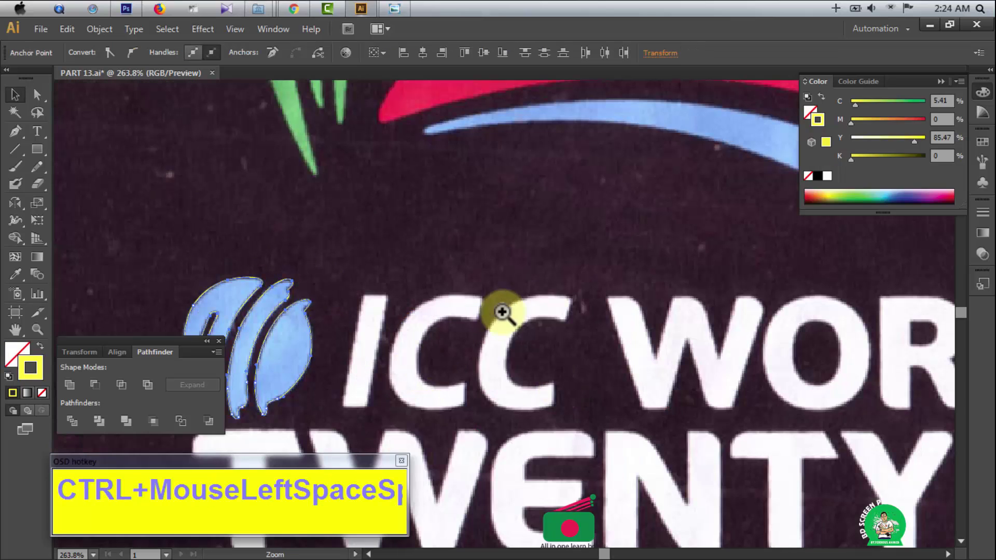
{"action": "left_click", "coordinate": [505, 313], "text": "ctrl+alt"}
{"action": "left_click", "coordinate": [511, 304], "text": "ctrl+alt"}
{"action": "left_click", "coordinate": [511, 304], "text": "ctrl+alt"}
{"action": "left_click_drag", "start_coordinate": [320, 178], "coordinate": [392, 250]}
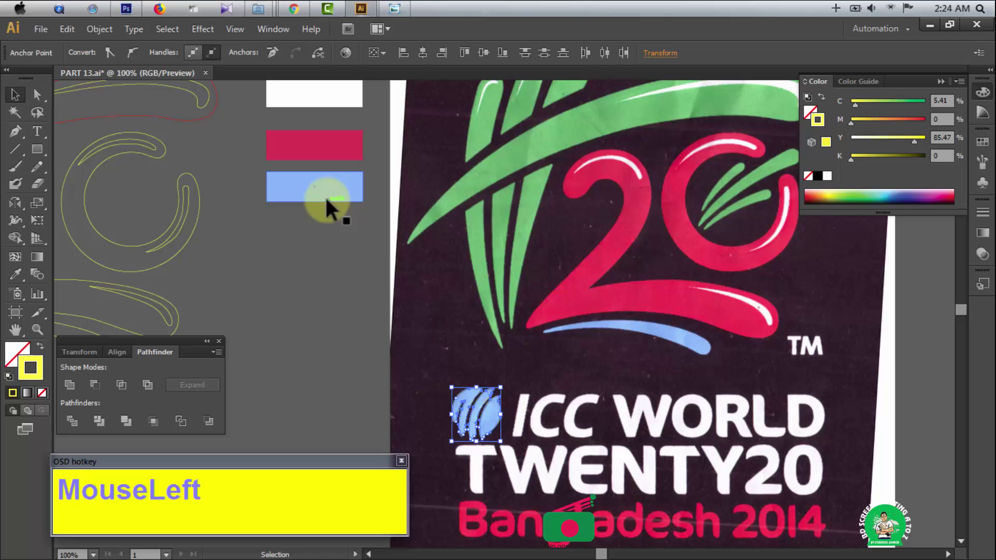
{"action": "key", "text": "i"}
{"action": "left_click", "coordinate": [325, 193]}
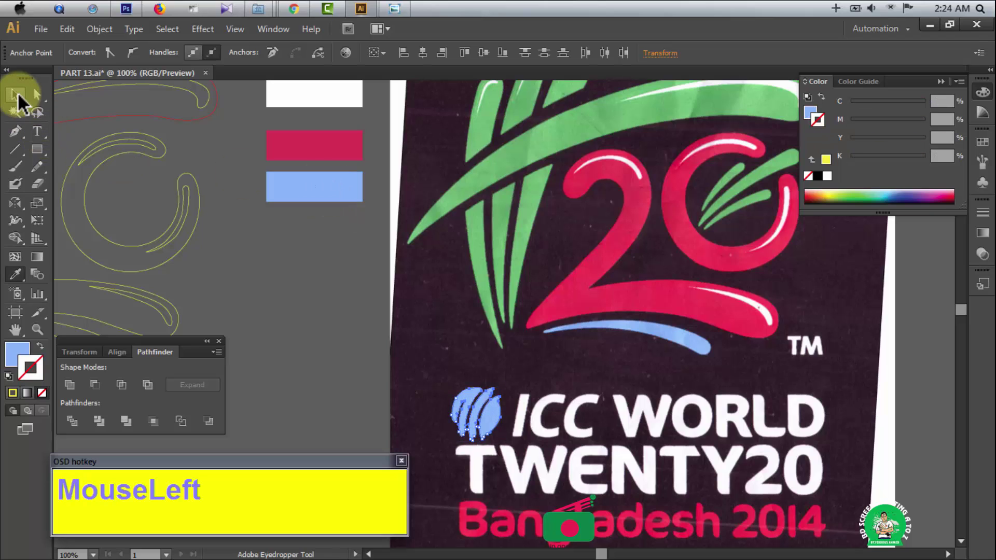
- Show all hidden shapes and move the filled artwork to the right of the logo image, with the colour swatches between them
{"action": "key", "text": "ctrl+alt+3"}
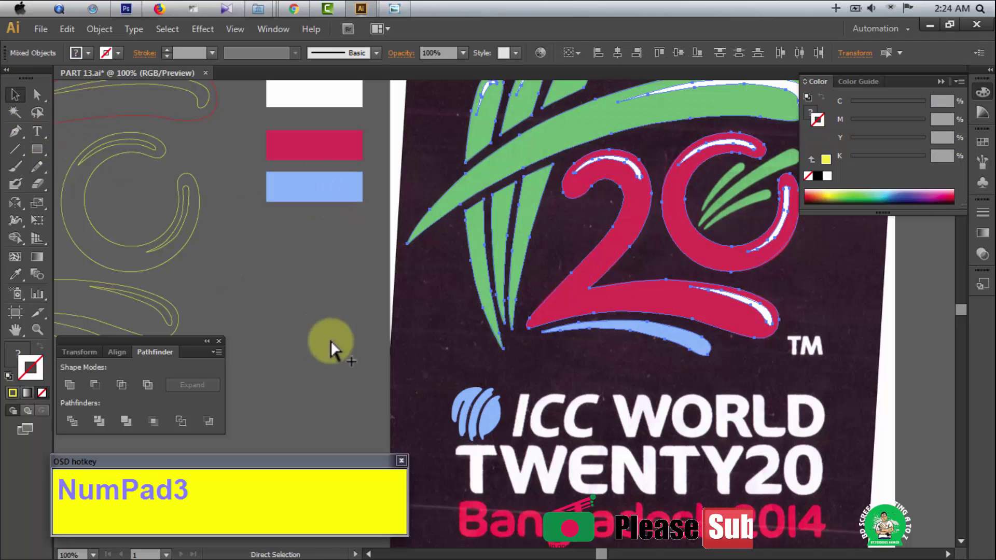
{"action": "key", "text": "ctrl+minus"}
{"action": "left_click", "coordinate": [554, 311], "text": "ctrl+alt"}
{"action": "left_click", "coordinate": [555, 311], "text": "ctrl+alt"}
{"action": "left_click_drag", "start_coordinate": [391, 161], "coordinate": [600, 275]}
{"action": "left_click", "coordinate": [330, 153]}
{"action": "left_click", "coordinate": [655, 404]}
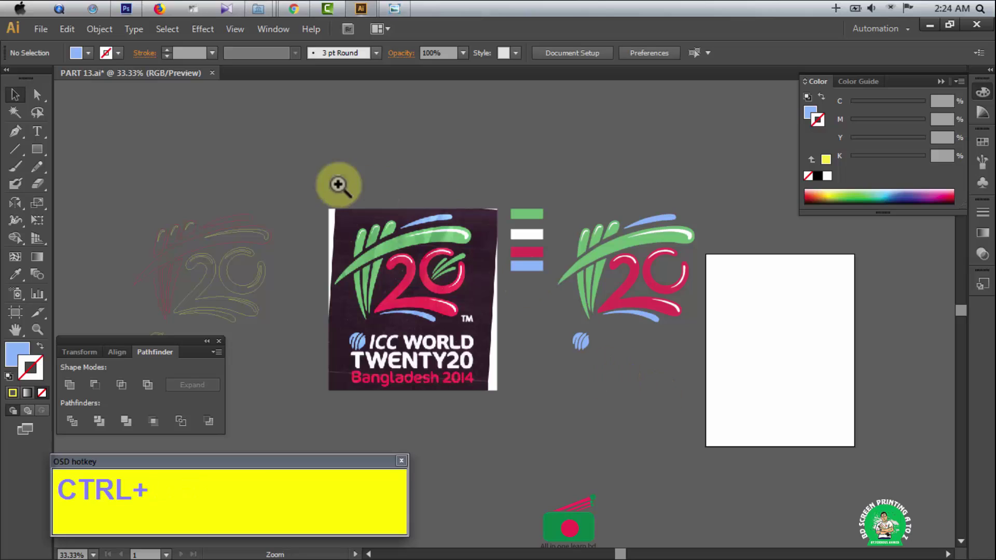
- Compare the filled vector artwork and its colour swatches with the original logo image
{"action": "left_click_drag", "start_coordinate": [339, 184], "coordinate": [575, 332]}
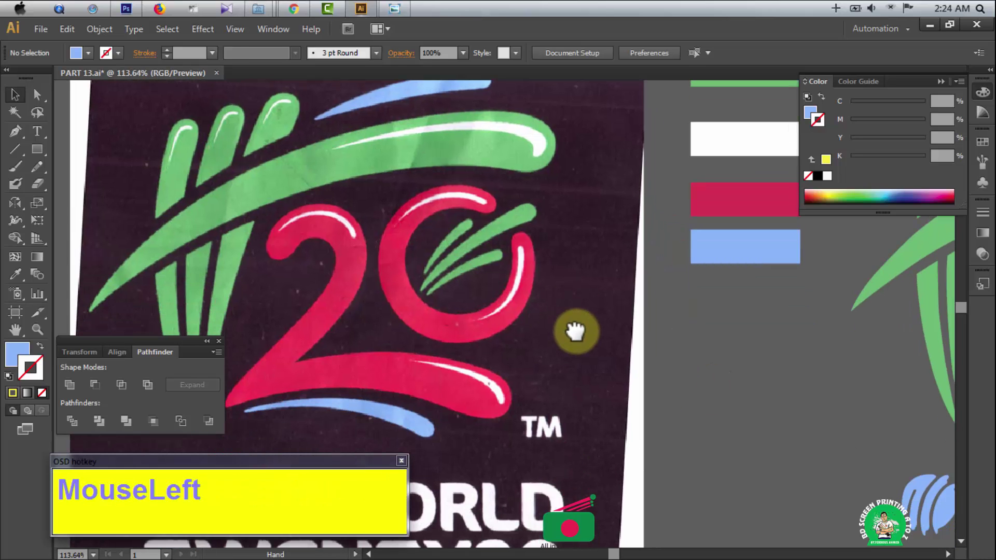
{"action": "left_click_drag", "start_coordinate": [803, 342], "coordinate": [455, 378]}
{"action": "left_click_drag", "start_coordinate": [631, 378], "coordinate": [509, 378]}
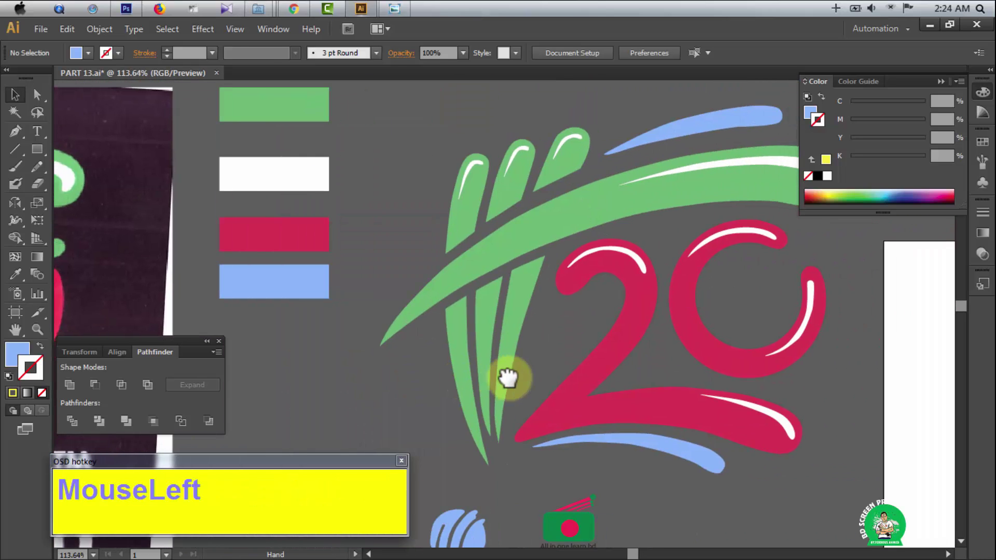
{"action": "left_click", "coordinate": [475, 326], "text": "ctrl+alt"}
{"action": "left_click_drag", "start_coordinate": [586, 351], "coordinate": [620, 289]}
{"action": "left_click", "coordinate": [493, 376], "text": "ctrl+alt"}
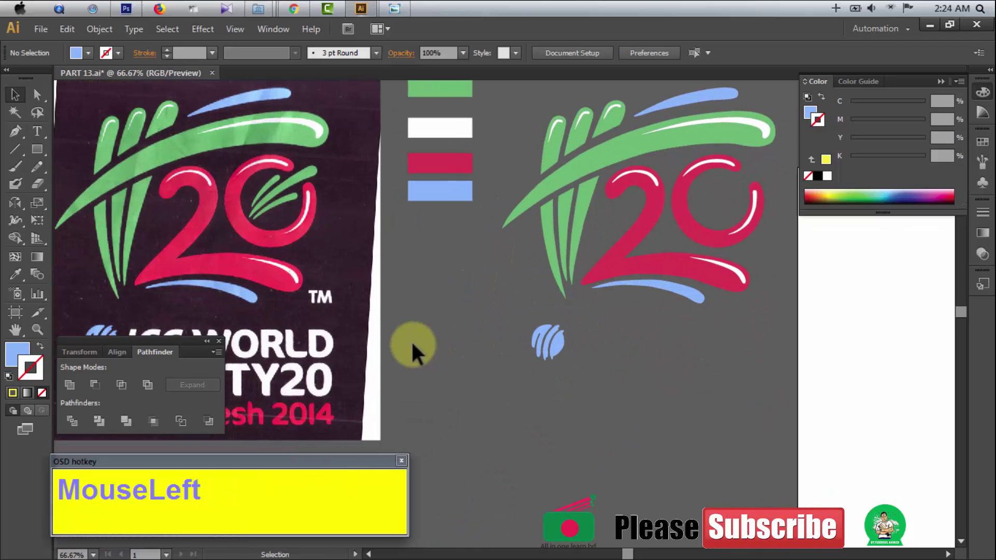
{"action": "left_click_drag", "start_coordinate": [236, 306], "coordinate": [693, 351]}
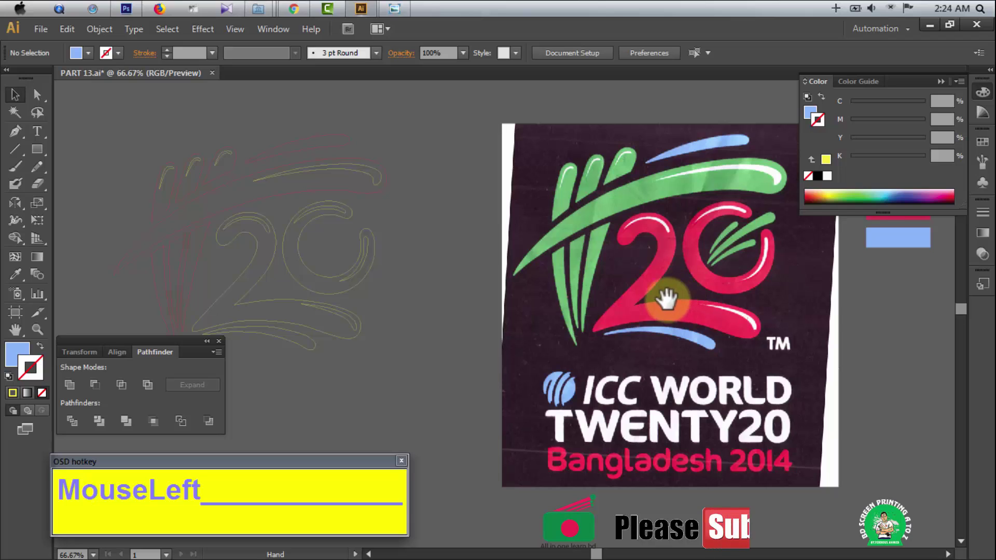
{"action": "left_click_drag", "start_coordinate": [750, 325], "coordinate": [397, 352]}
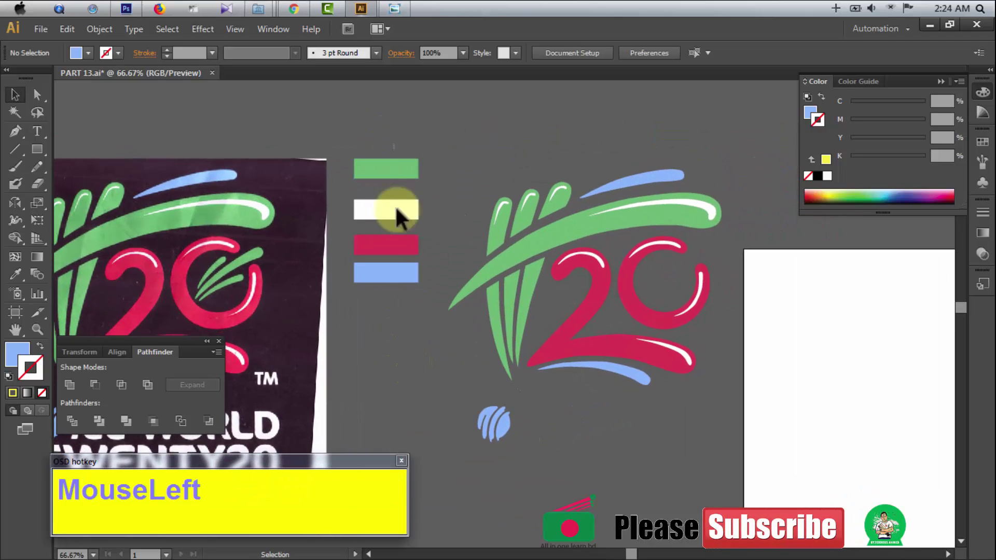
{"action": "left_click_drag", "start_coordinate": [453, 146], "coordinate": [750, 472]}
{"action": "left_click", "coordinate": [817, 304]}
{"action": "left_click_drag", "start_coordinate": [436, 373], "coordinate": [491, 369]}
{"action": "left_click", "coordinate": [462, 380], "text": "ctrl+alt"}
{"action": "left_click", "coordinate": [462, 380], "text": "ctrl+alt"}
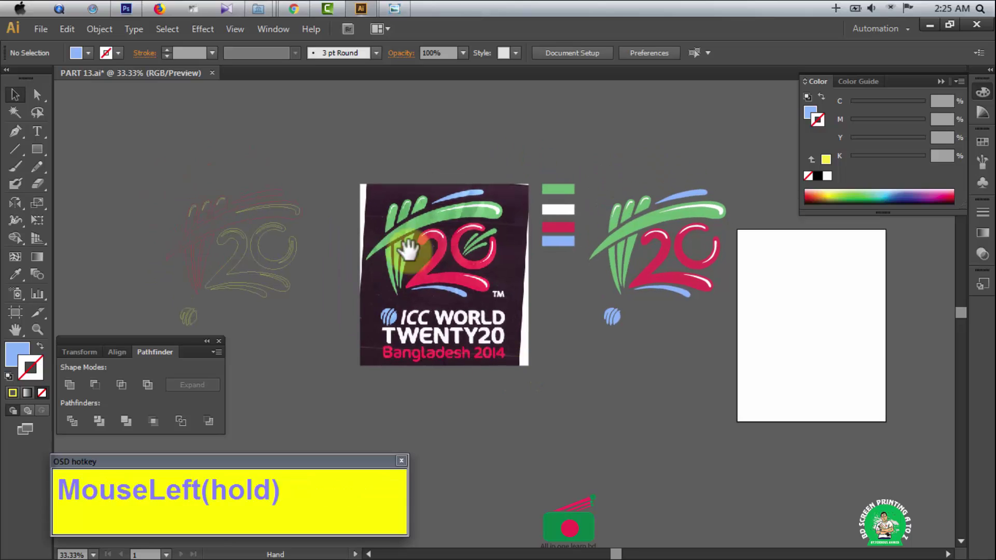
- Examine the unfilled traced outlines alongside the logo image and the coloured artwork
{"action": "left_click_drag", "start_coordinate": [139, 154], "coordinate": [387, 362]}
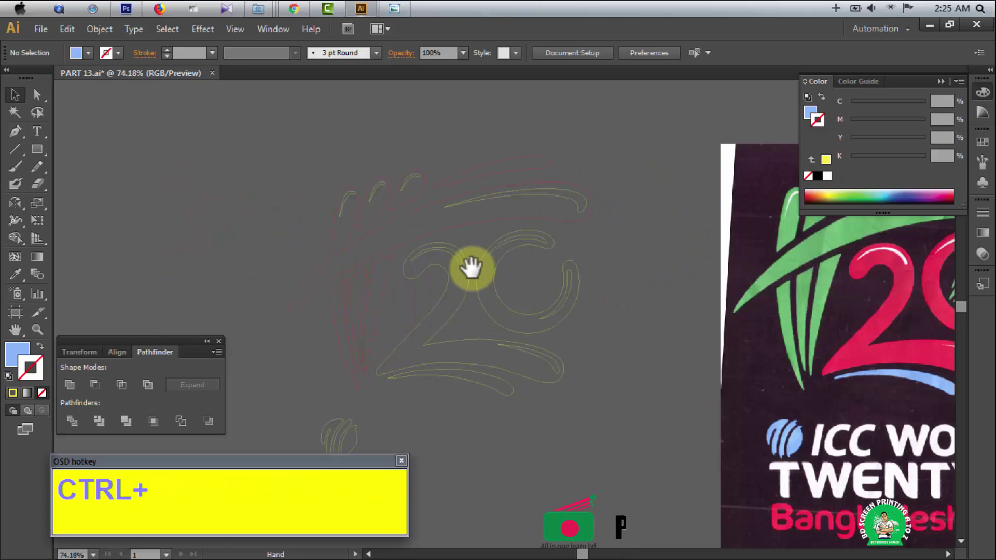
{"action": "left_click_drag", "start_coordinate": [472, 266], "coordinate": [503, 318]}
{"action": "left_click", "coordinate": [535, 383], "text": "ctrl+alt+super"}
{"action": "left_click", "coordinate": [534, 383], "text": "ctrl+alt"}
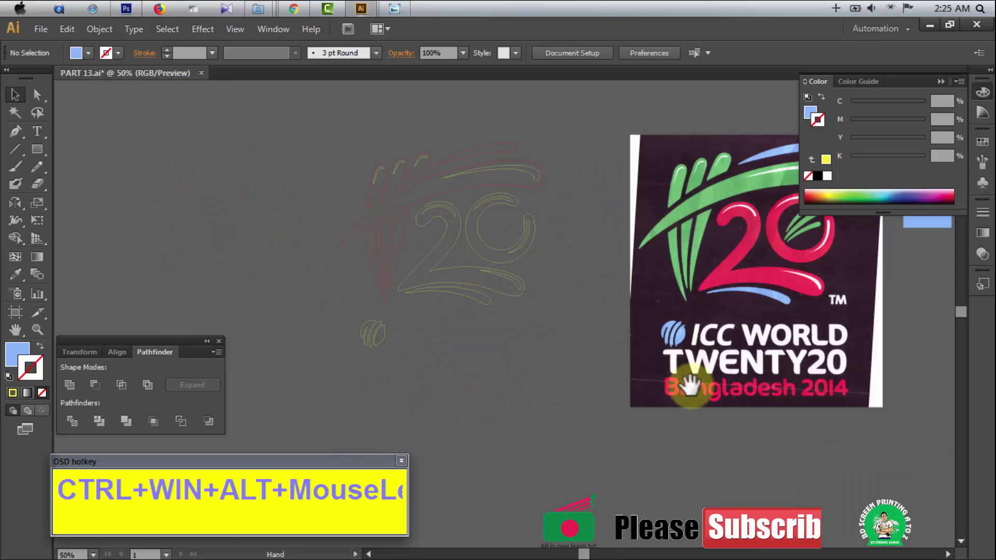
{"action": "left_click_drag", "start_coordinate": [867, 357], "coordinate": [667, 360]}
{"action": "left_click_drag", "start_coordinate": [250, 206], "coordinate": [351, 197]}
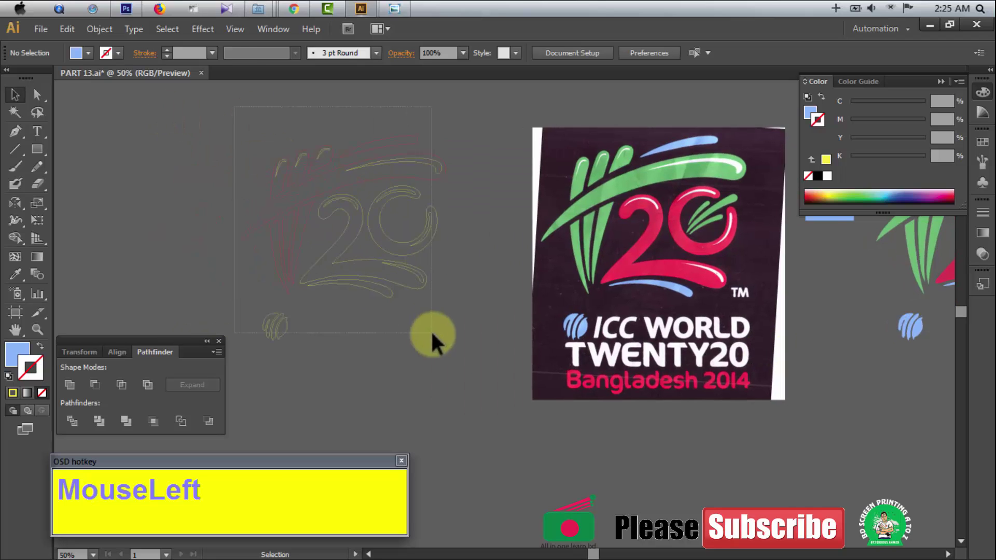
{"action": "left_click_drag", "start_coordinate": [432, 334], "coordinate": [431, 332]}
{"action": "left_click_drag", "start_coordinate": [505, 345], "coordinate": [411, 334]}
{"action": "left_click", "coordinate": [524, 178]}
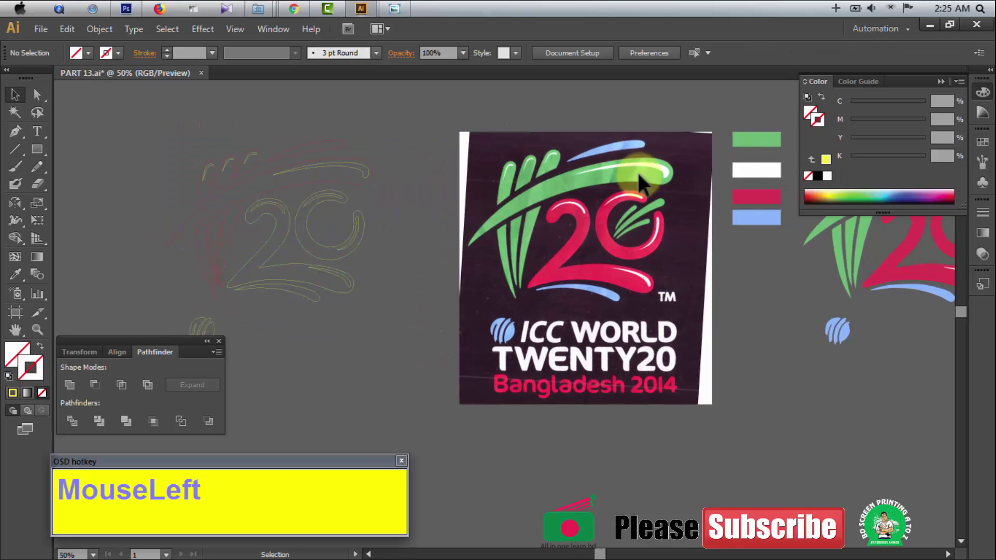
{"action": "key", "text": "space"}
{"action": "left_click_drag", "start_coordinate": [696, 196], "coordinate": [501, 253]}
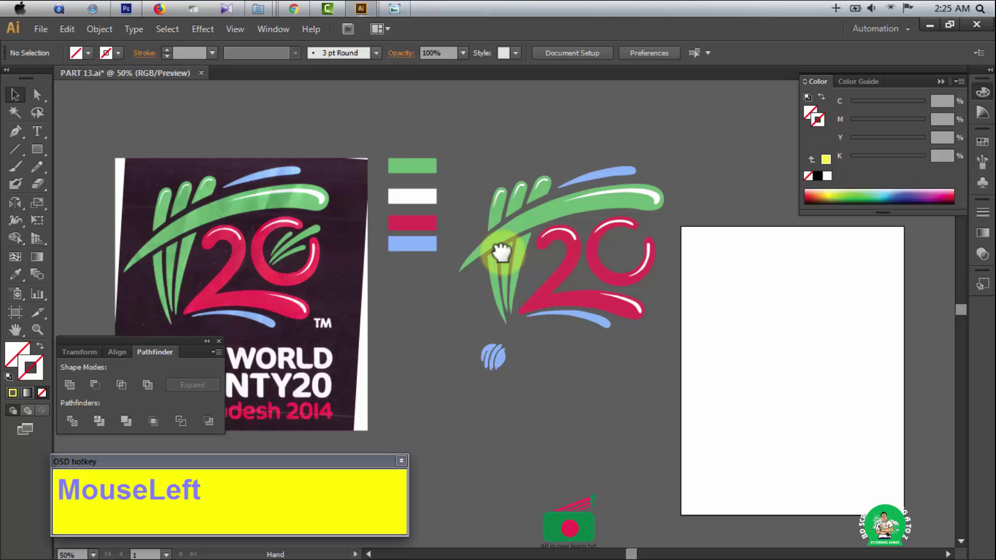
{"action": "left_click", "coordinate": [625, 313]}
{"action": "left_click", "coordinate": [508, 450]}
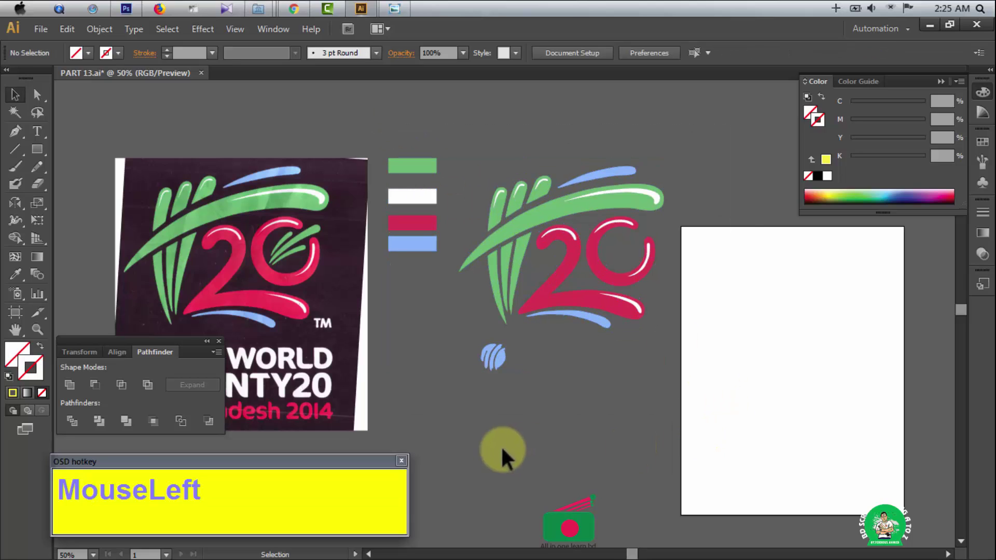